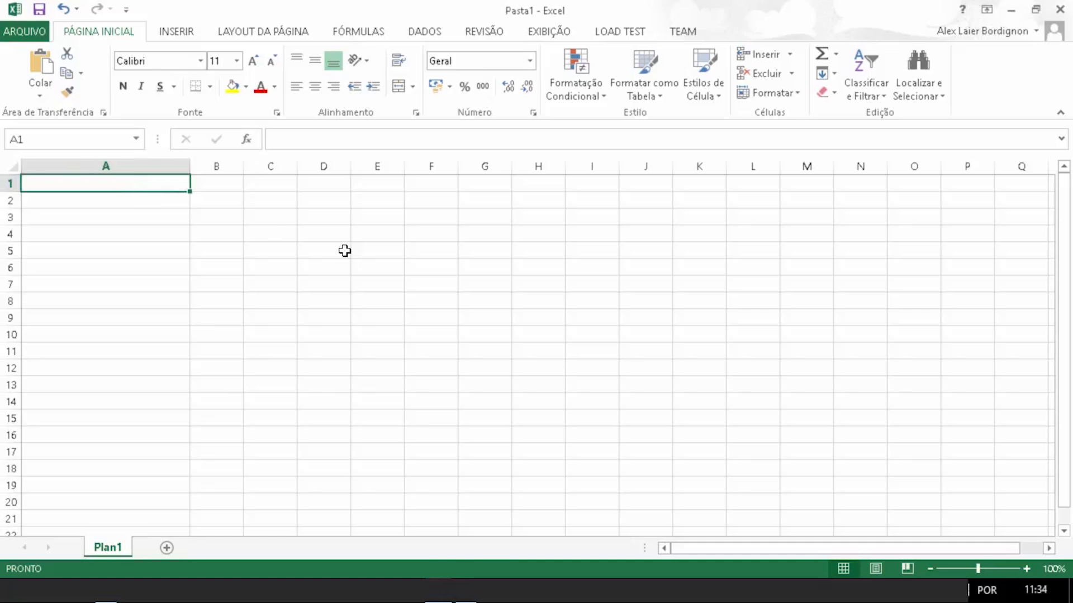
Step: Enter the title 'Hyperlinks - Atalhos - Links' in cell A1
text(Hype)
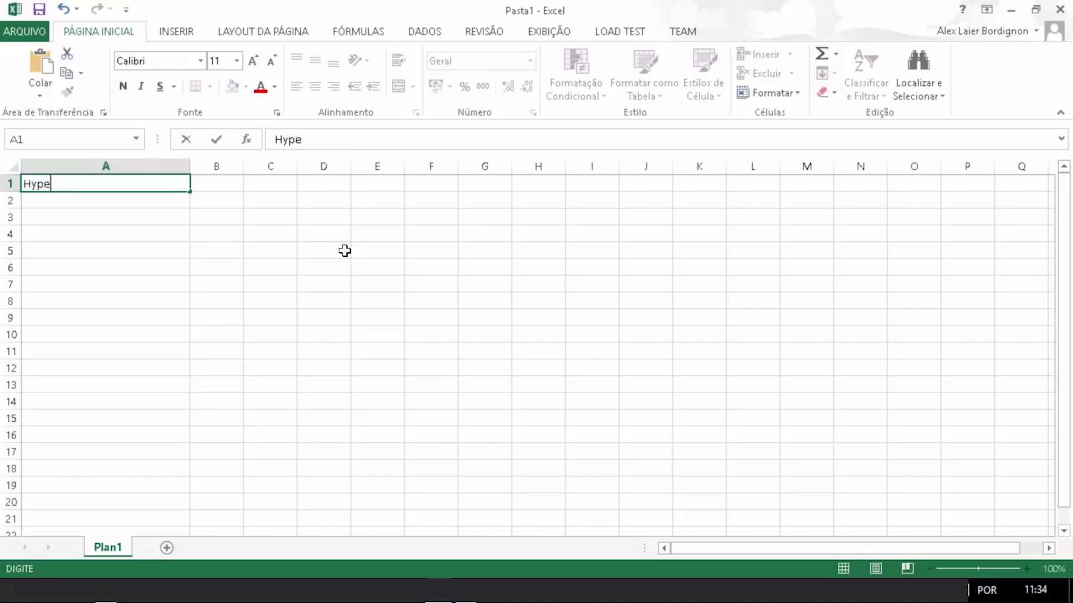
text(rlinks - Atalhos - )
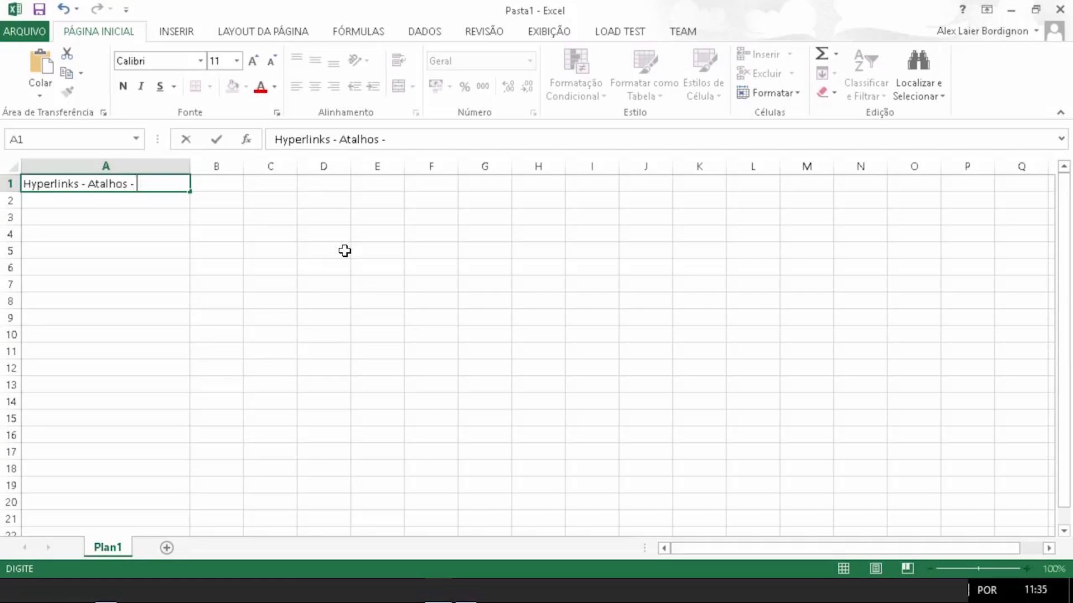
text(Links)
key(Return)
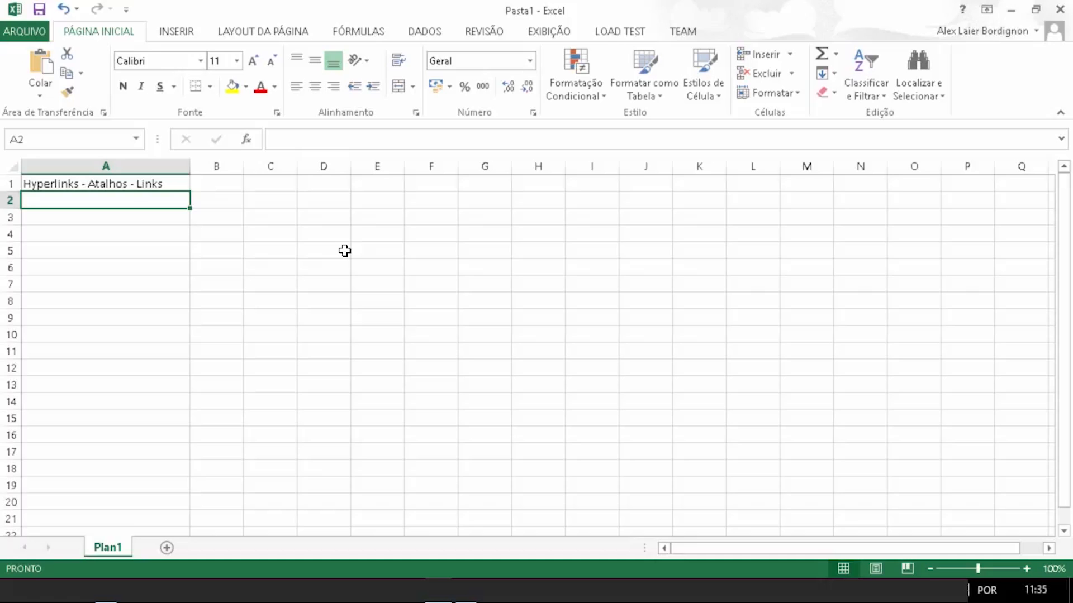
Step: Enter 'Uma página web' in cell A3
key(Down)
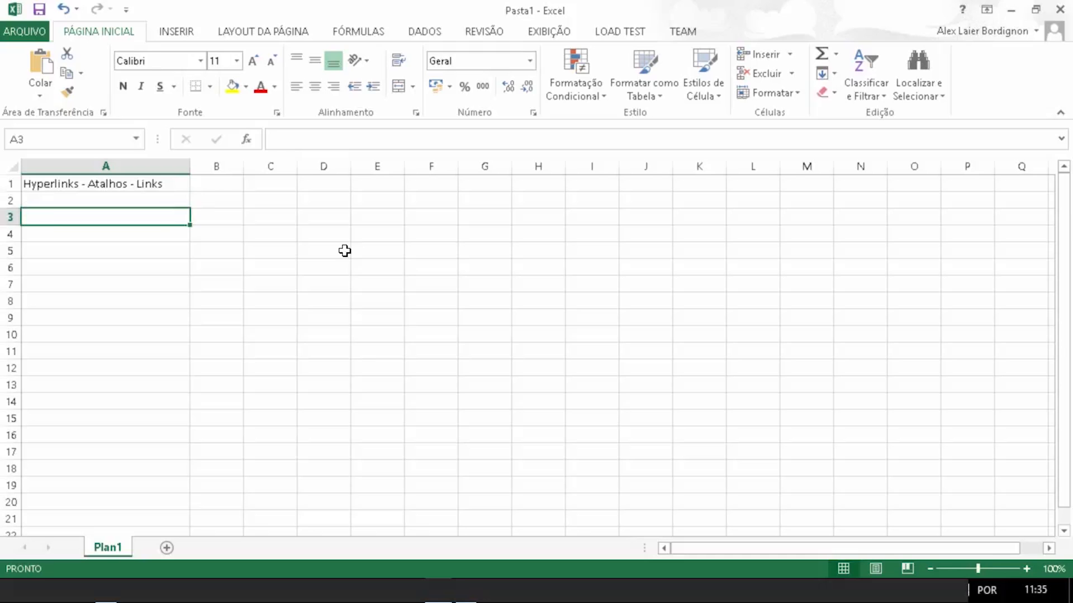
text(Hype)
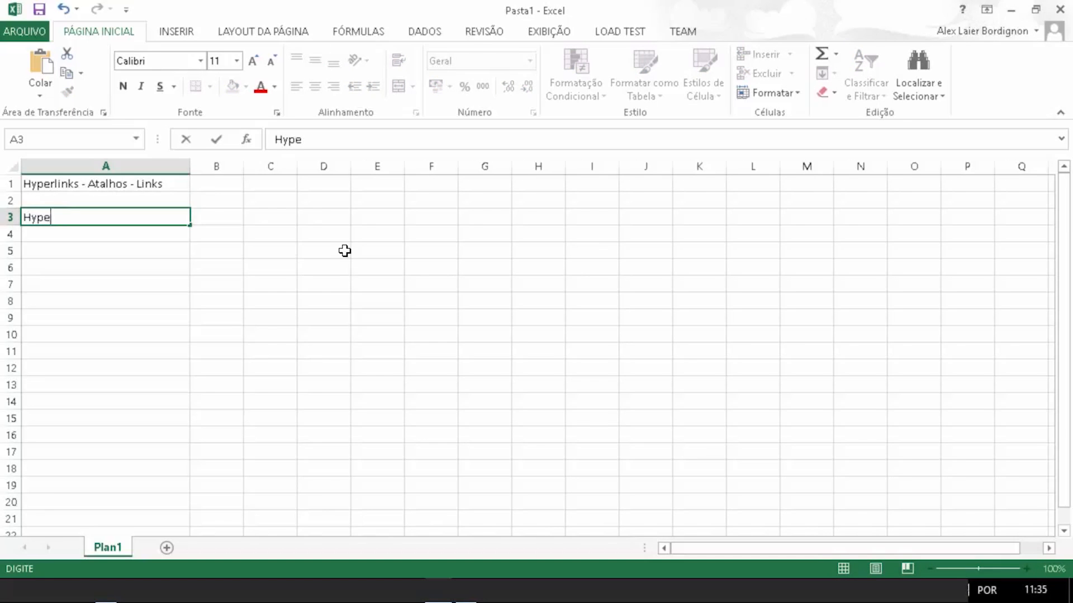
text(rlink)
key(BackSpace)
key(BackSpace)
key(BackSpace)
key(BackSpace)
key(BackSpace)
key(BackSpace)
key(BackSpace)
key(BackSpace)
key(BackSpace)
text(Uma pp)
key(BackSpace)
text(ágina web)
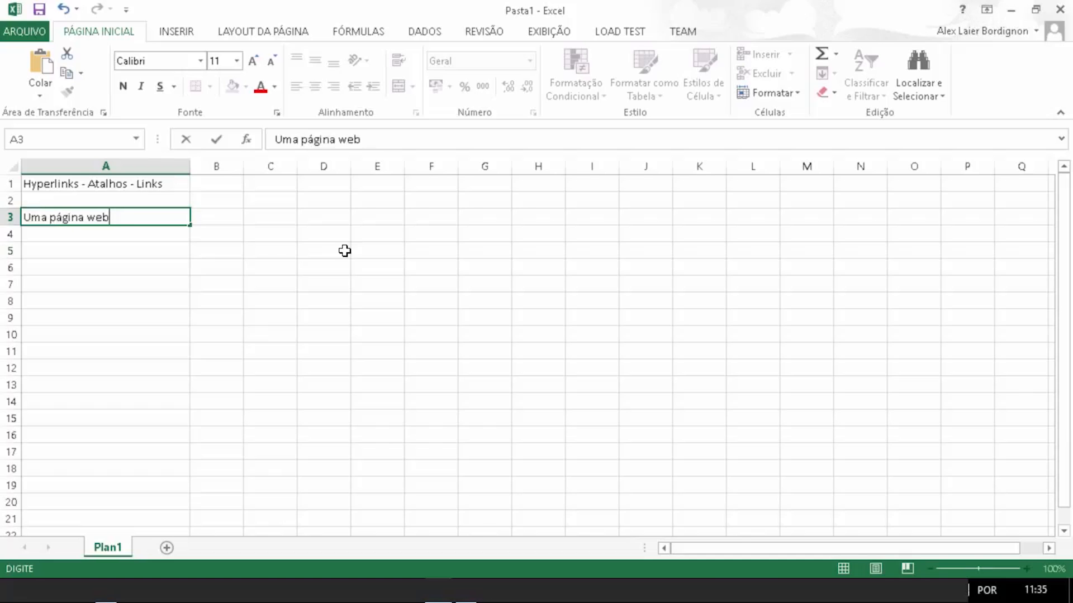
key(ctrl+Return)
key(Return)
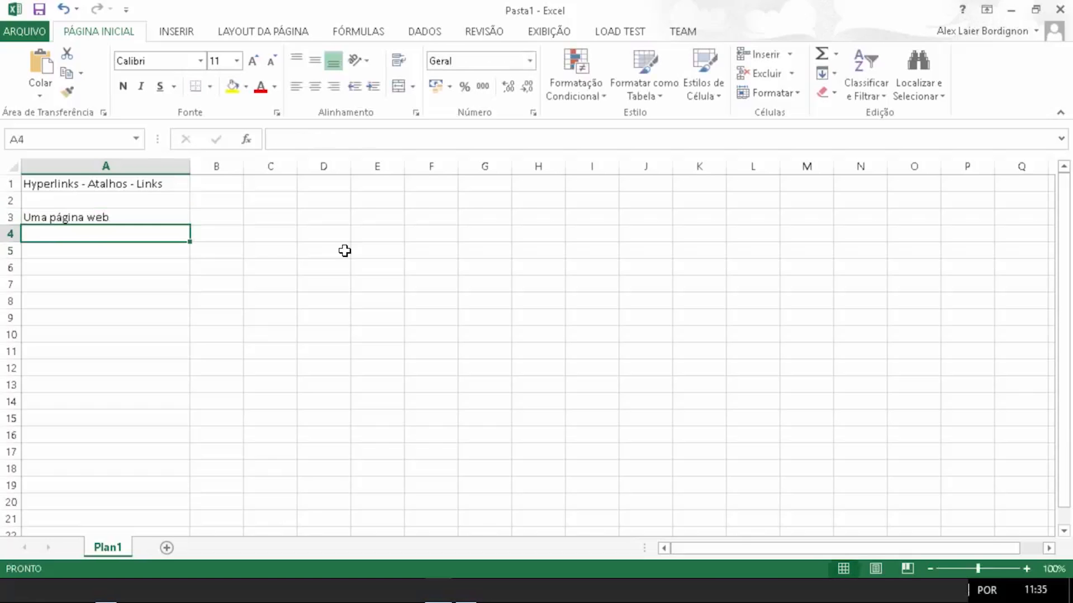
Step: Enter 'Para uma célula da tabela' in cell A4
text(Para uma c)
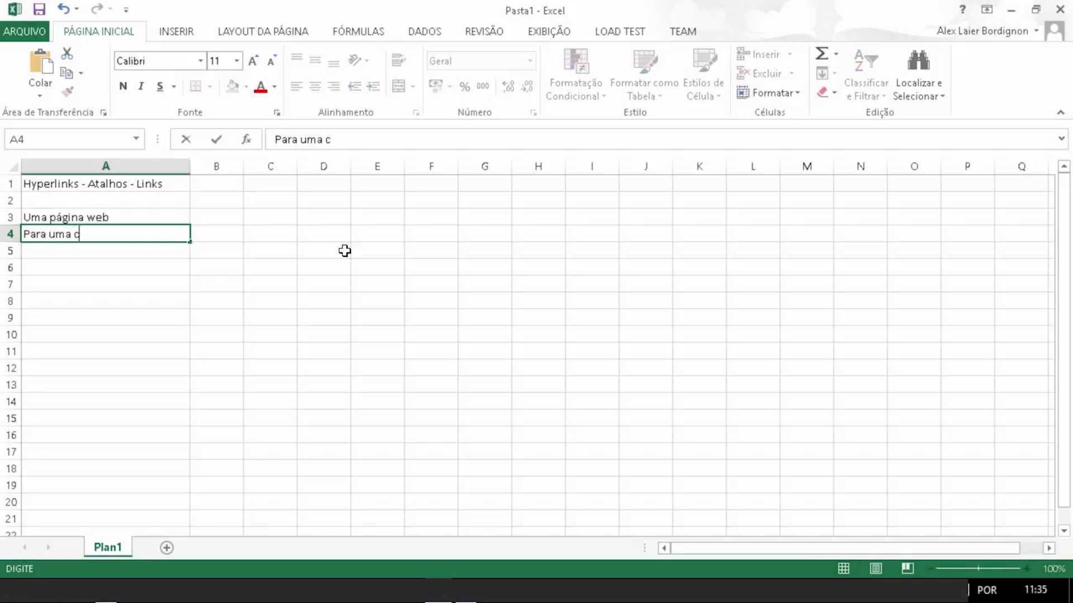
text(élula da t)
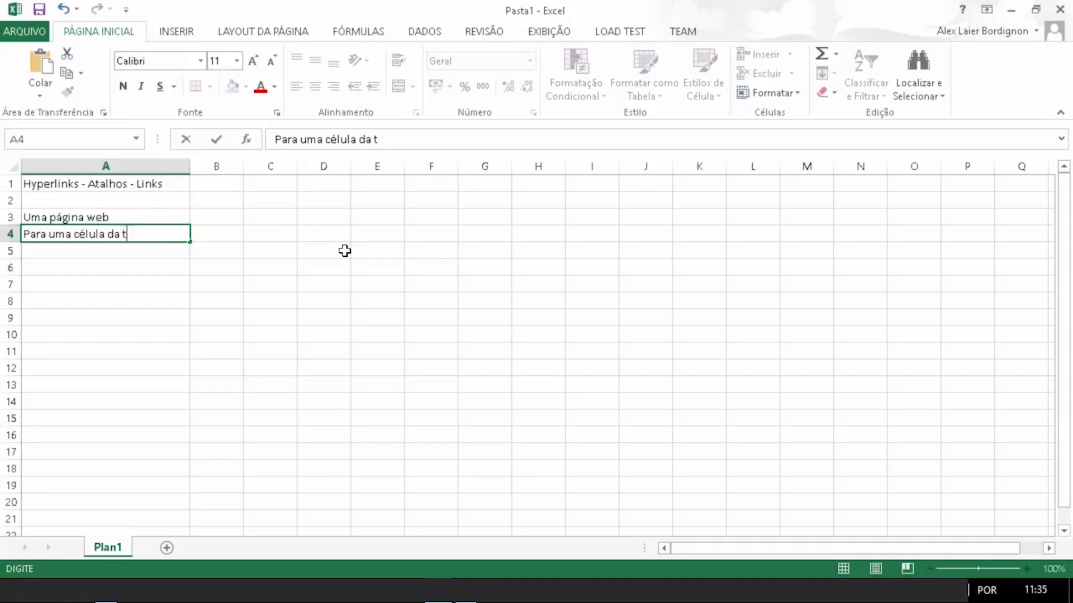
text(abela)
key(Return)
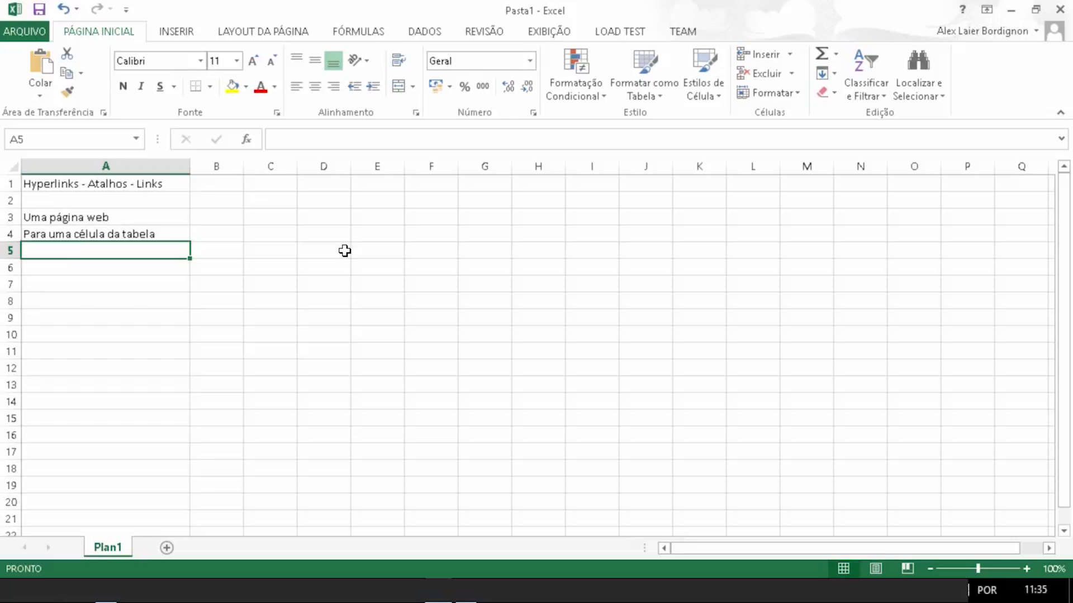
Step: Enter 'Para uma outra tabela' in cell A5
text(Para )
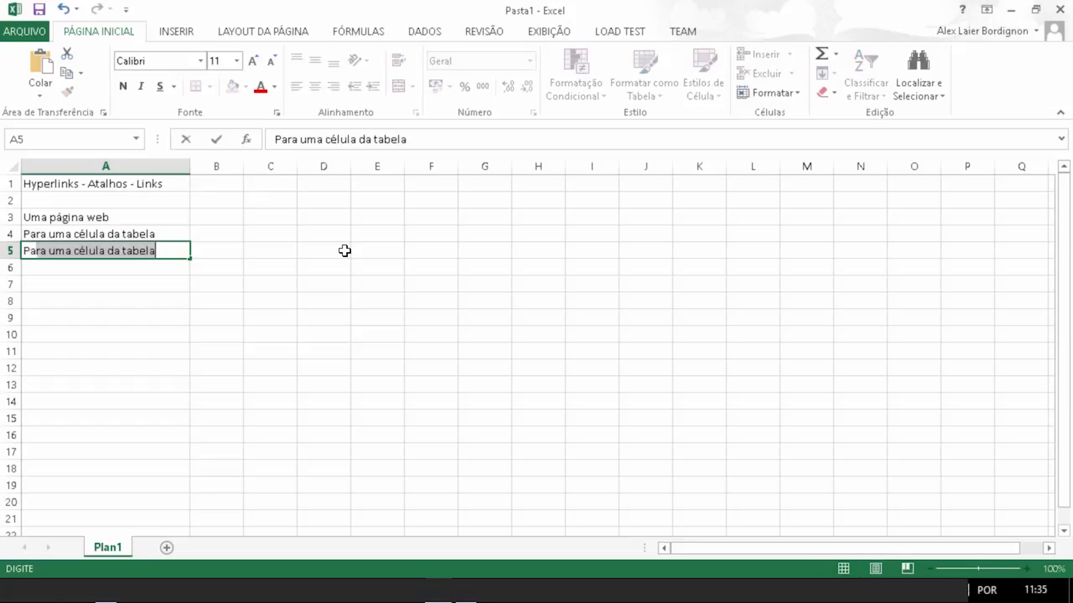
text(uma outra tabel)
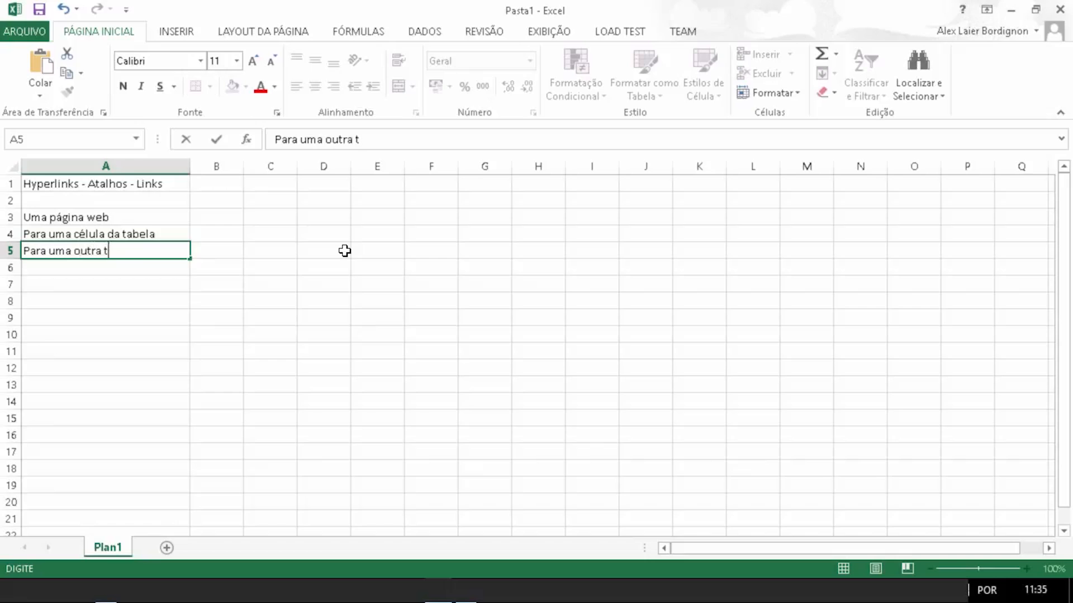
text(a)
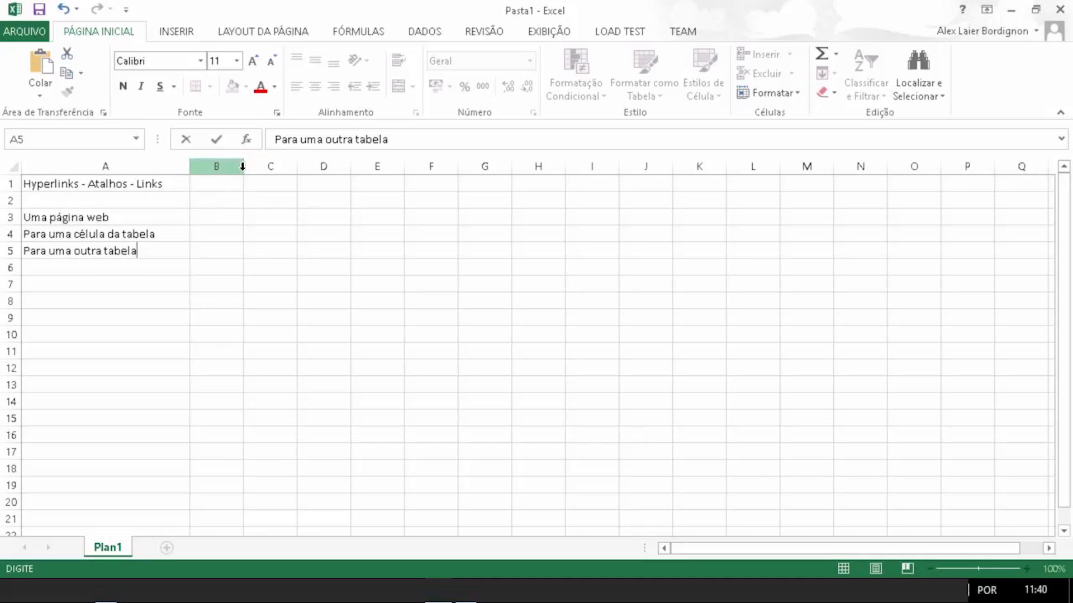
click(236, 184)
Step: Widen column B and enter the heading 'Adicionar Hyperlink' in cell B1
drag(243, 170, 355, 170)
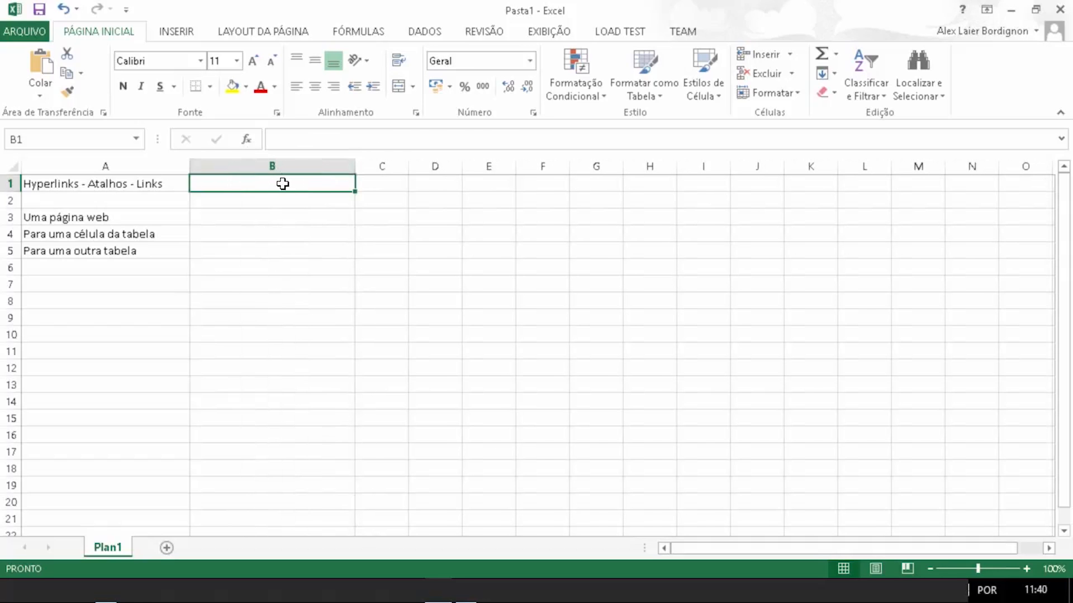
click(176, 34)
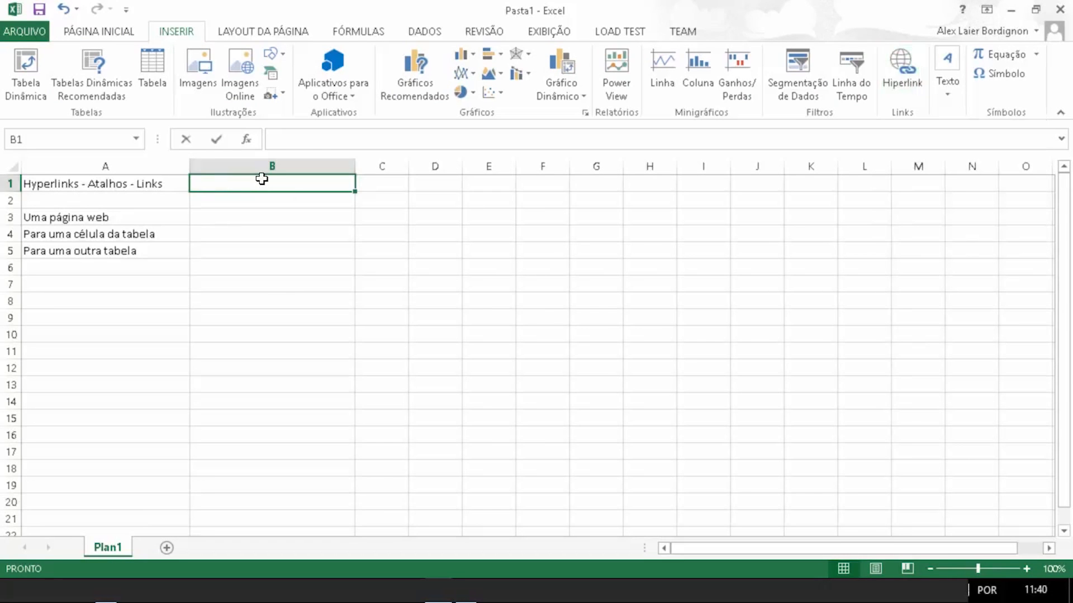
text(Adicionar Hyper)
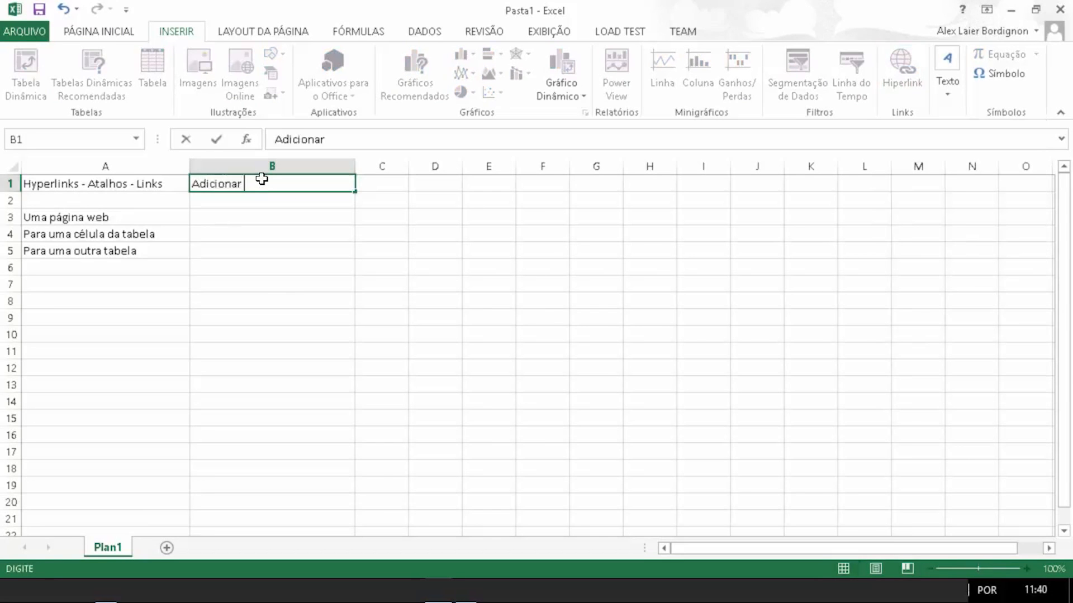
text(link)
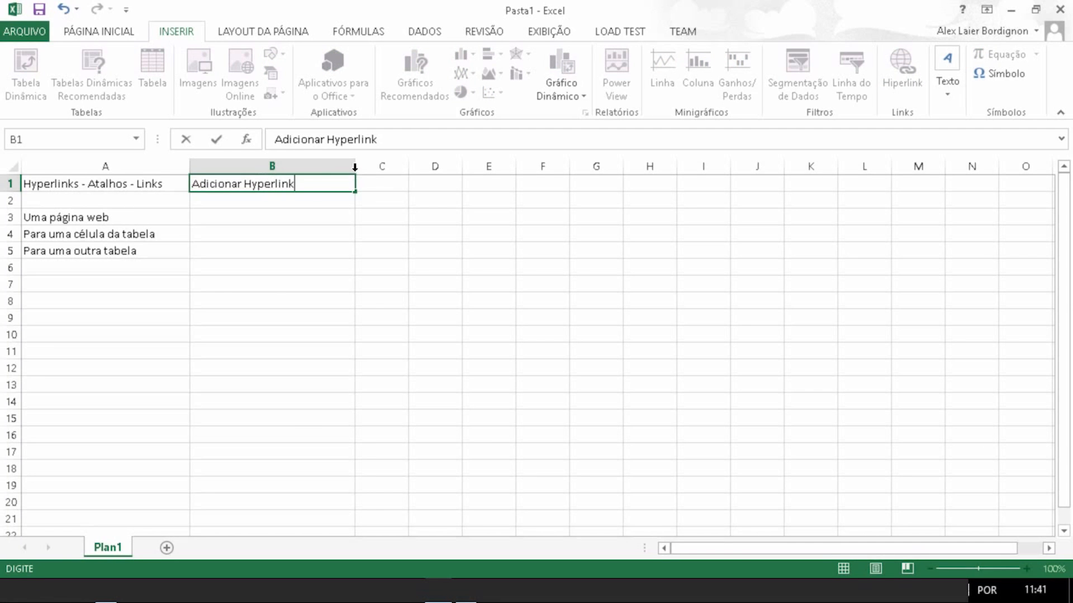
key(Return)
Step: Make the 'Adicionar Hyperlink' heading in B1 bold
click(307, 185)
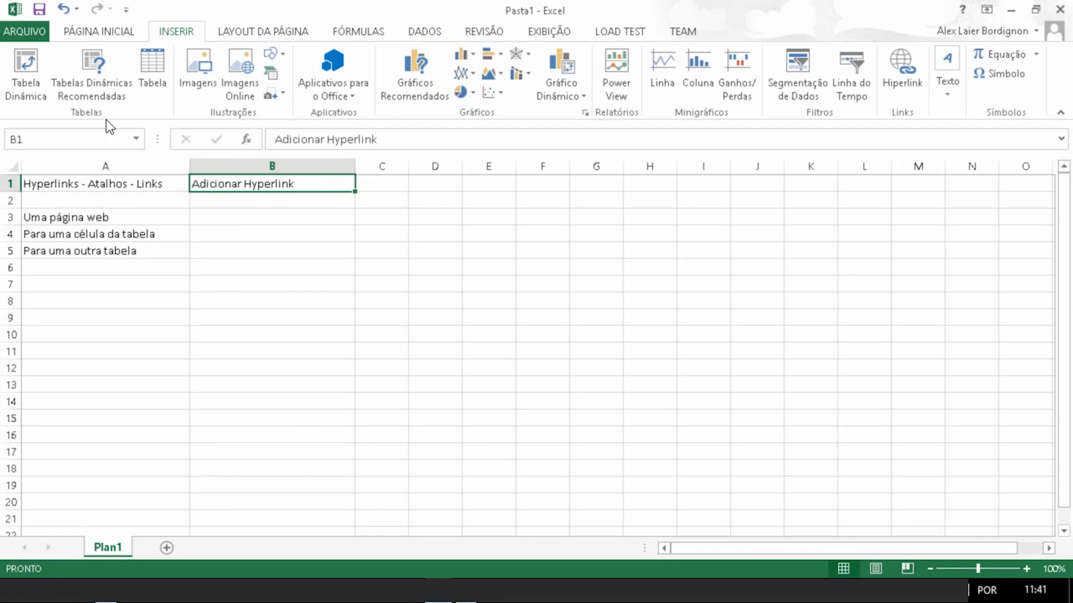
click(93, 39)
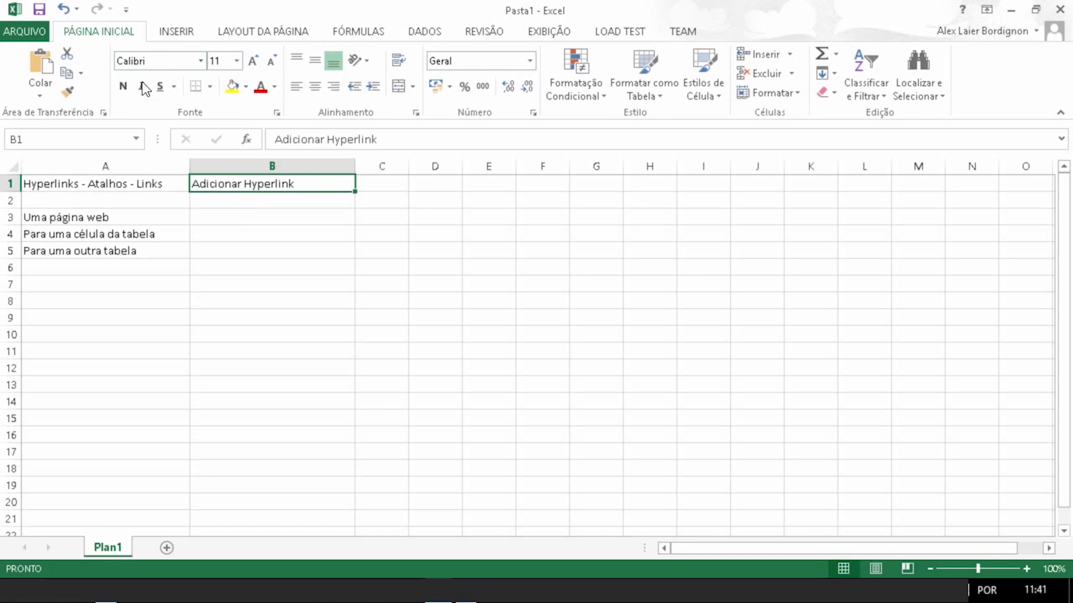
key(ctrl+n)
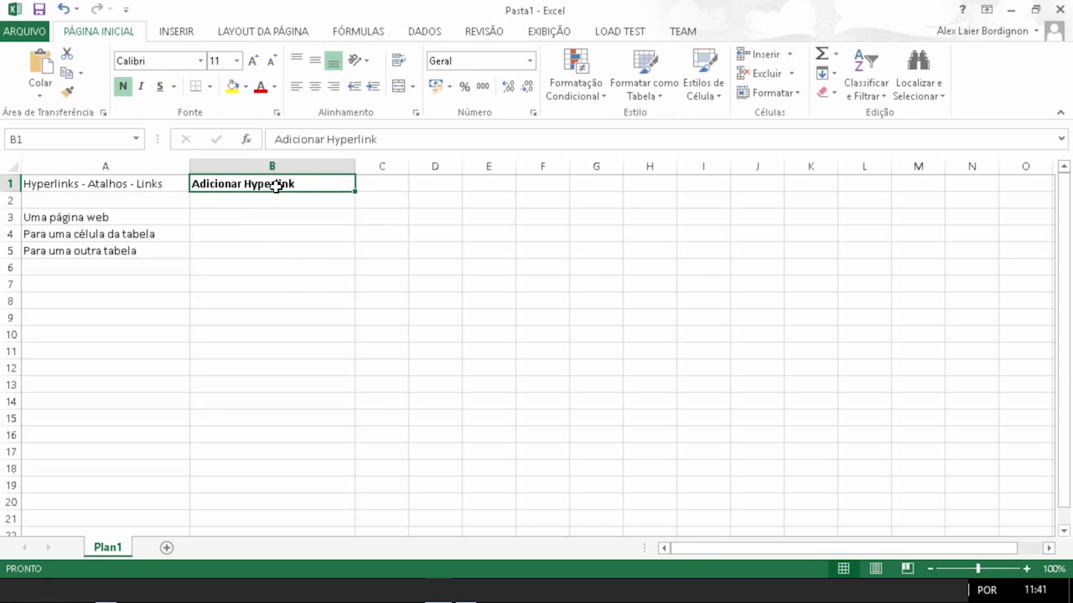
Step: Widen column C and enter the heading 'Função Hyperlink' in cell C1
click(398, 185)
drag(409, 166, 526, 164)
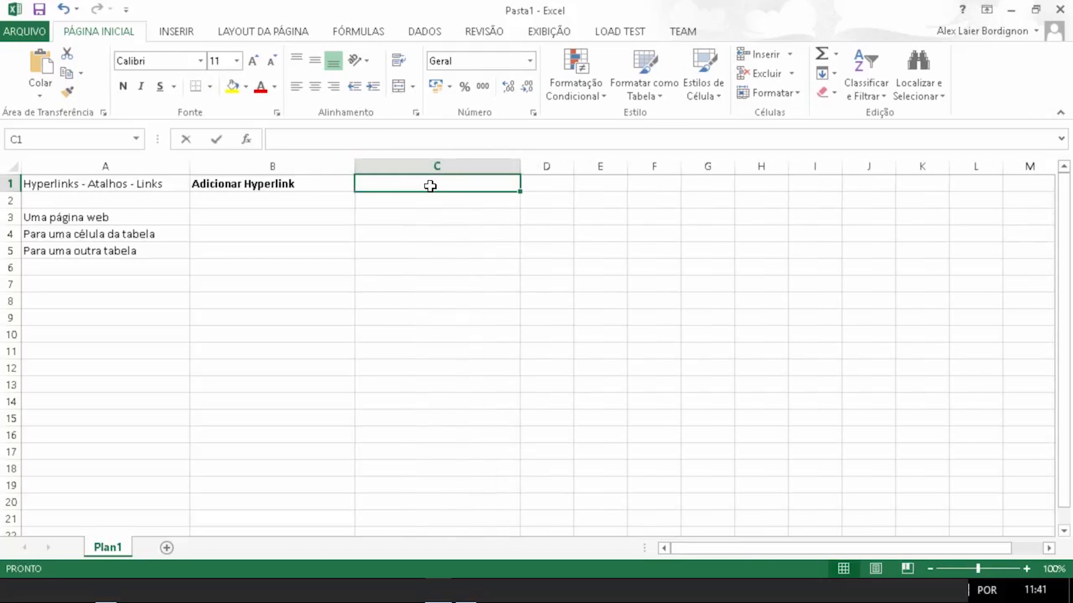
text(Função )
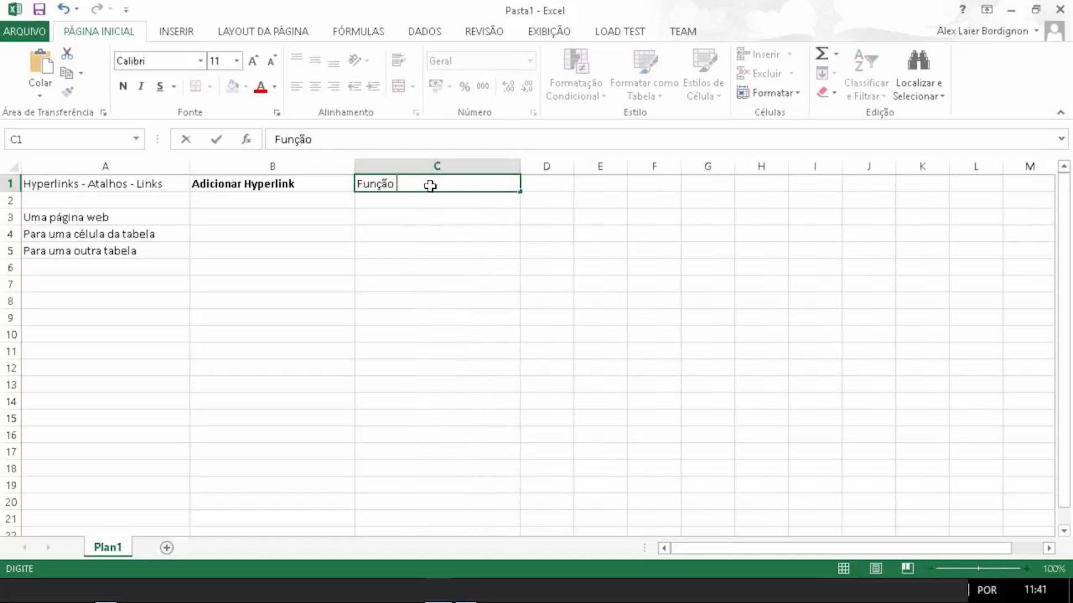
text(Hyperlink)
Step: Make the 'Função Hyperlink' heading in C1 bold
click(454, 199)
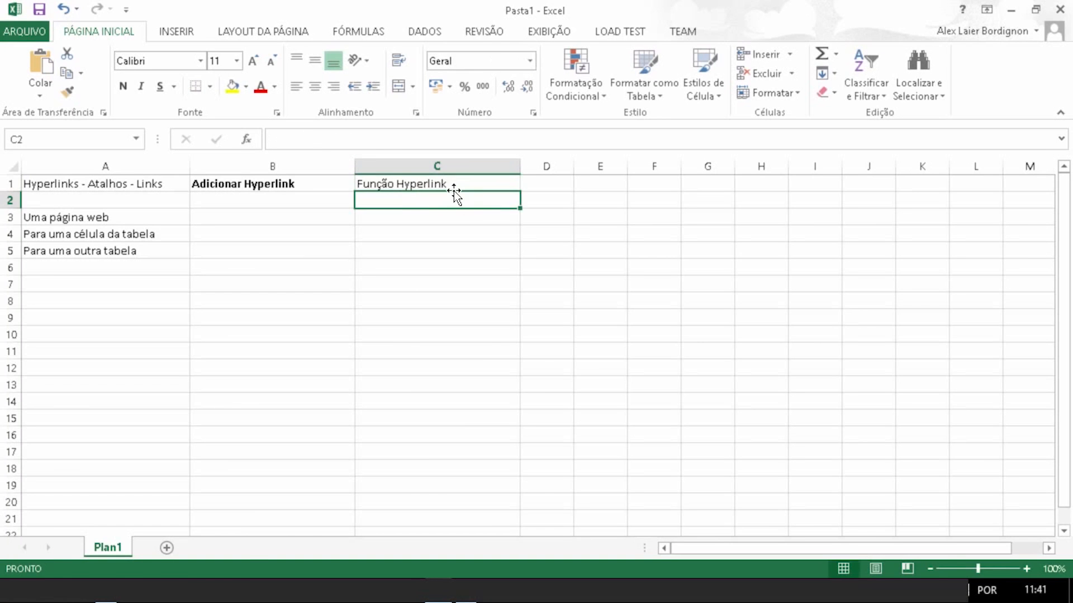
click(455, 182)
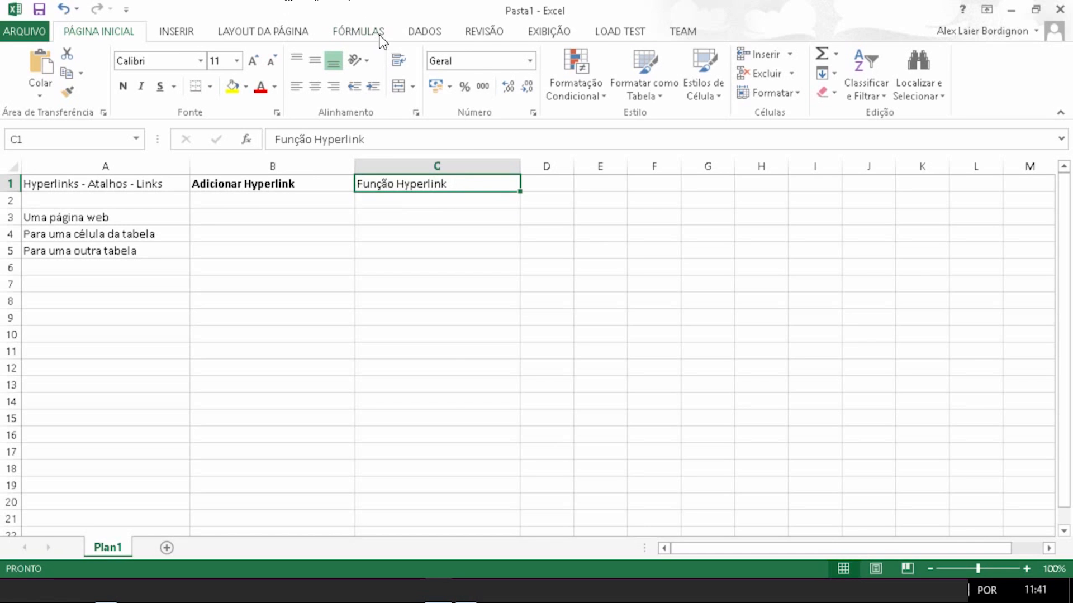
click(122, 87)
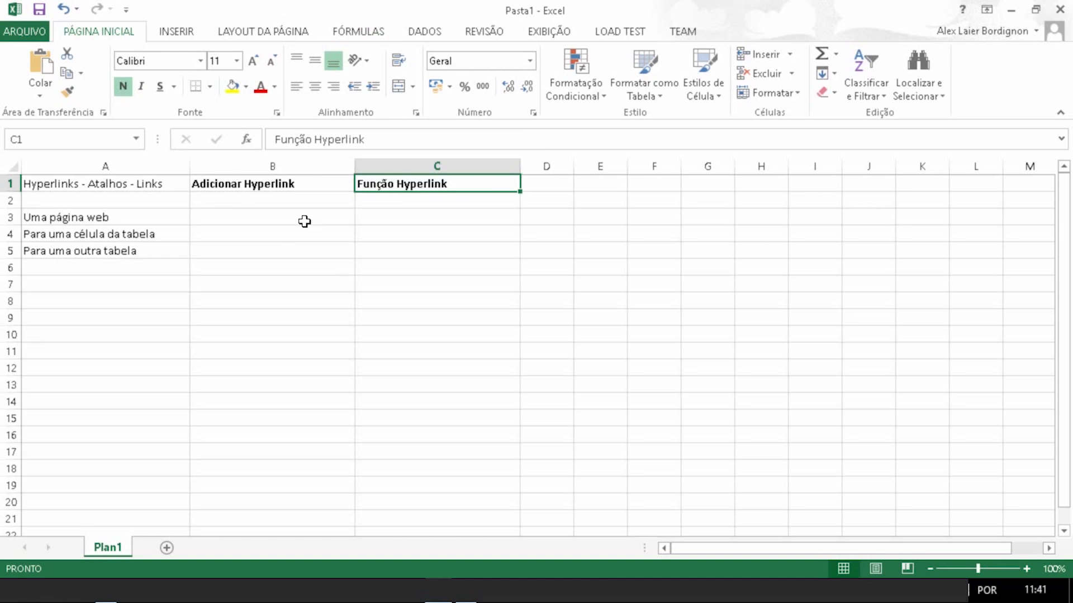
Step: Enter 'Google' in cell B3, next to 'Uma página web'
click(235, 216)
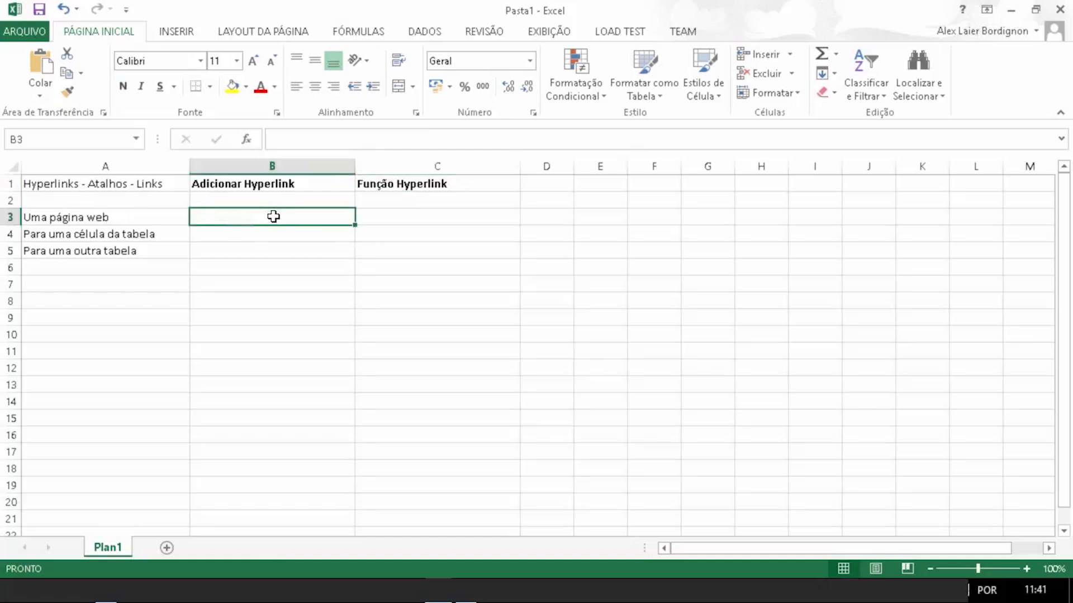
text(Gool)
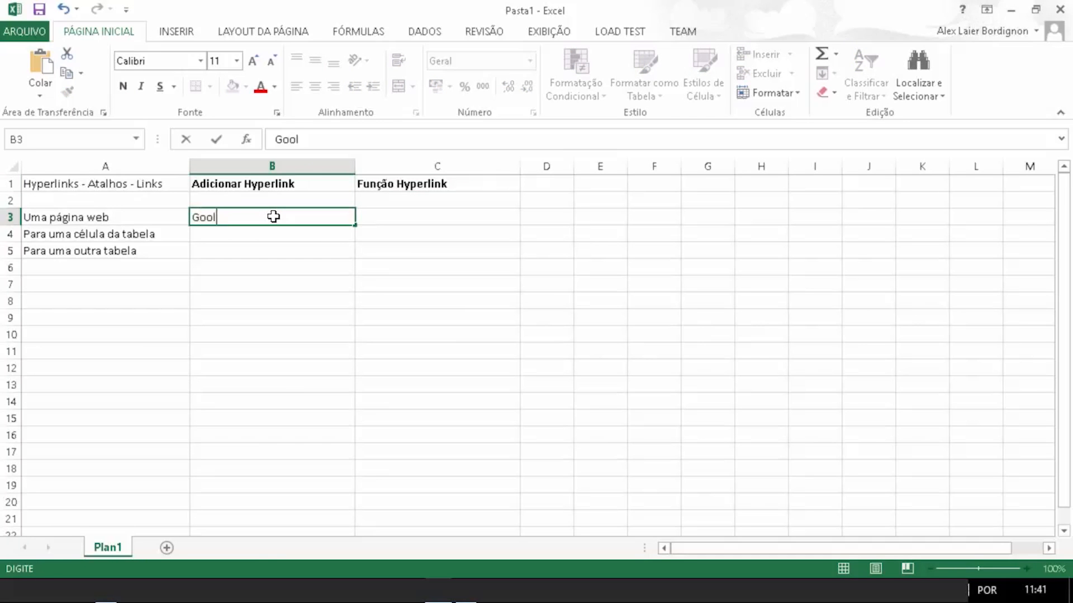
text(glw)
key(BackSpace)
key(BackSpace)
key(BackSpace)
key(BackSpace)
text(gle)
click(263, 238)
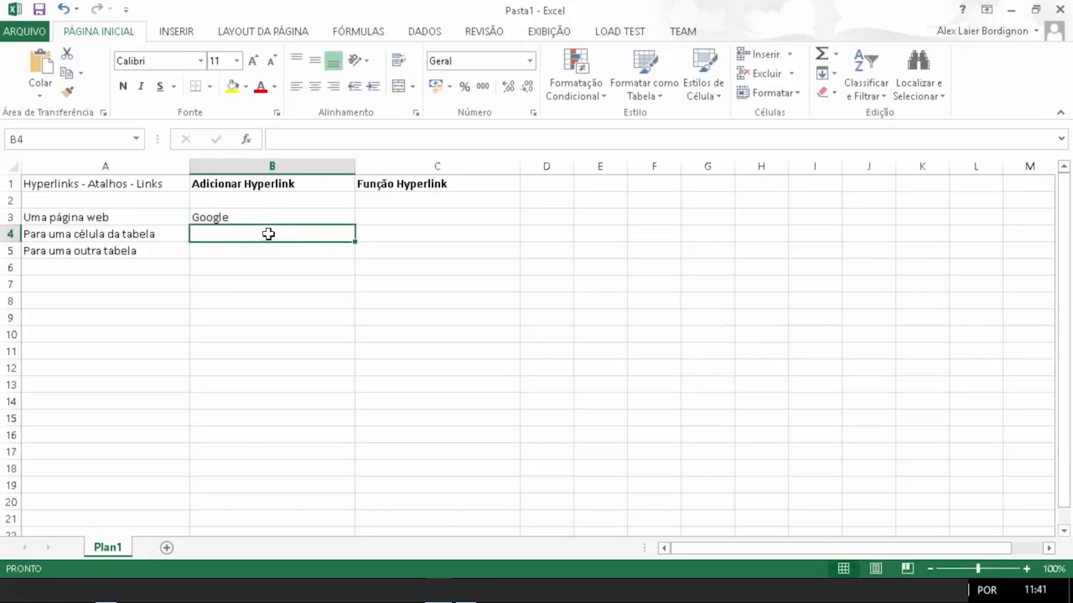
Step: Re-edit cell B3 and retype its text as 'Google'
click(277, 221)
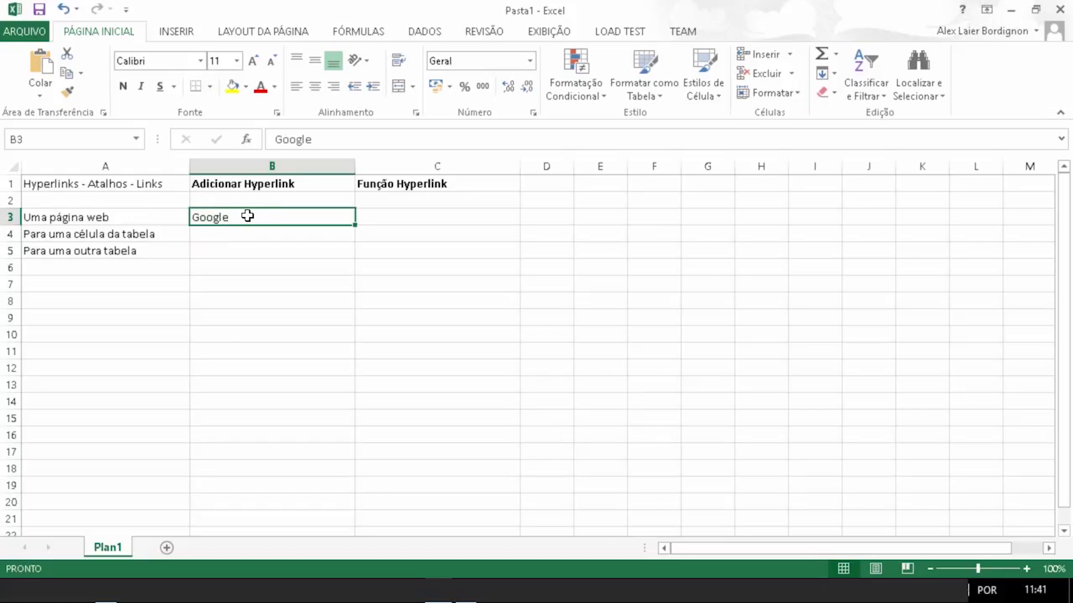
double_click(284, 215)
key(BackSpace)
key(BackSpace)
key(BackSpace)
key(BackSpace)
key(BackSpace)
key(BackSpace)
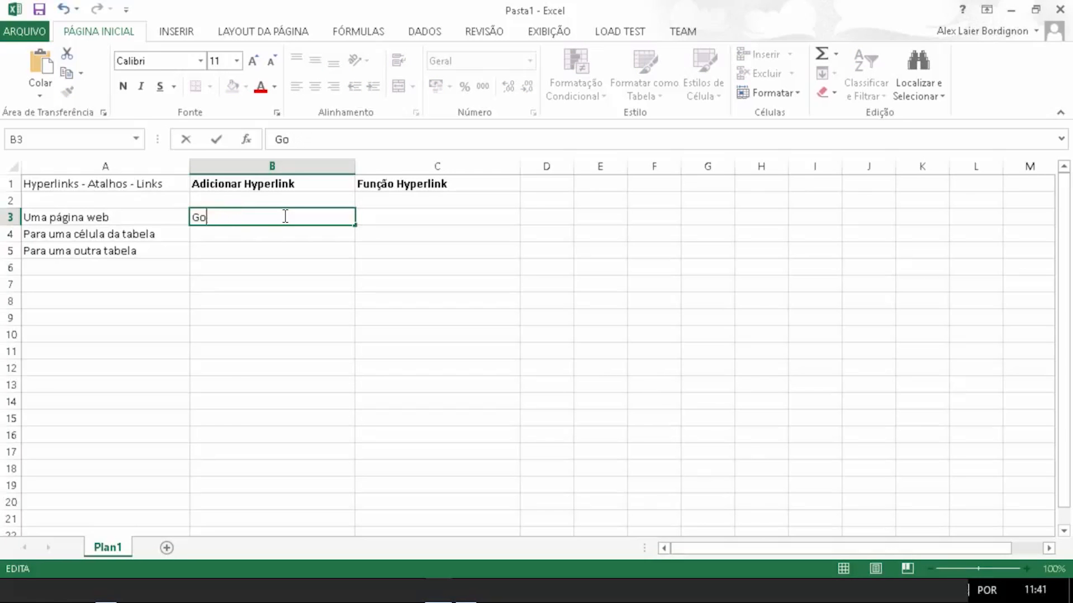
text(Google)
key(Return)
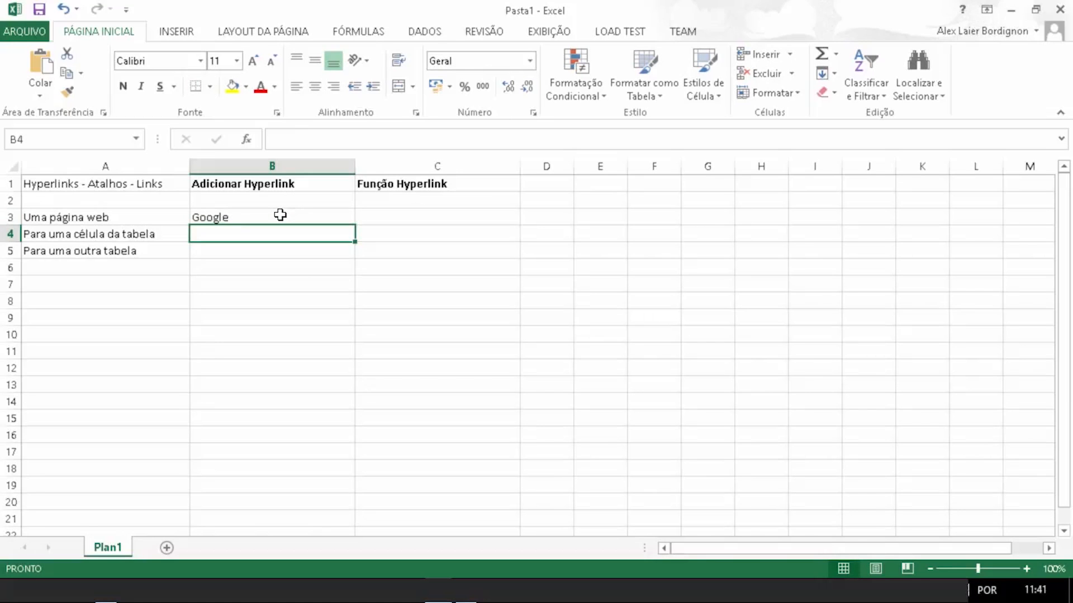
Step: Open the Insert Hyperlink dialog for the Google cell B3
double_click(280, 215)
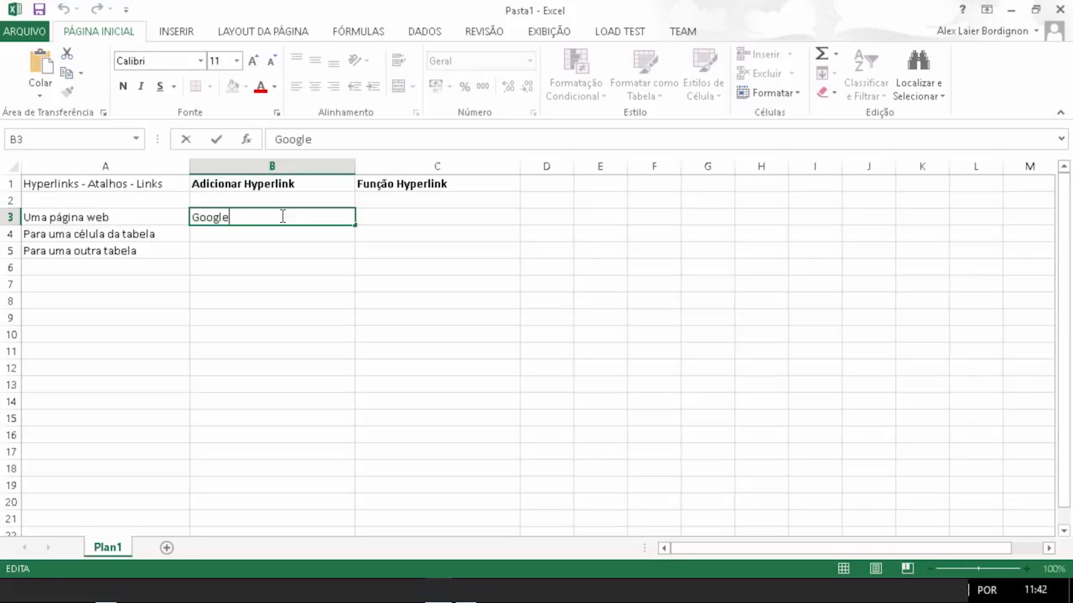
key(ctrl+Return)
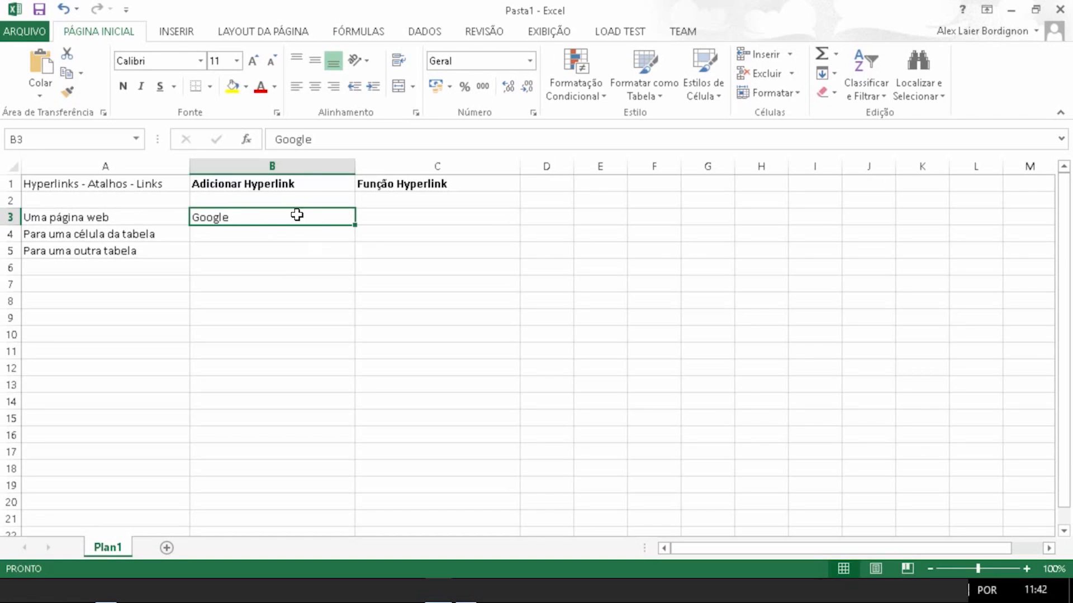
click(274, 252)
click(273, 214)
click(189, 34)
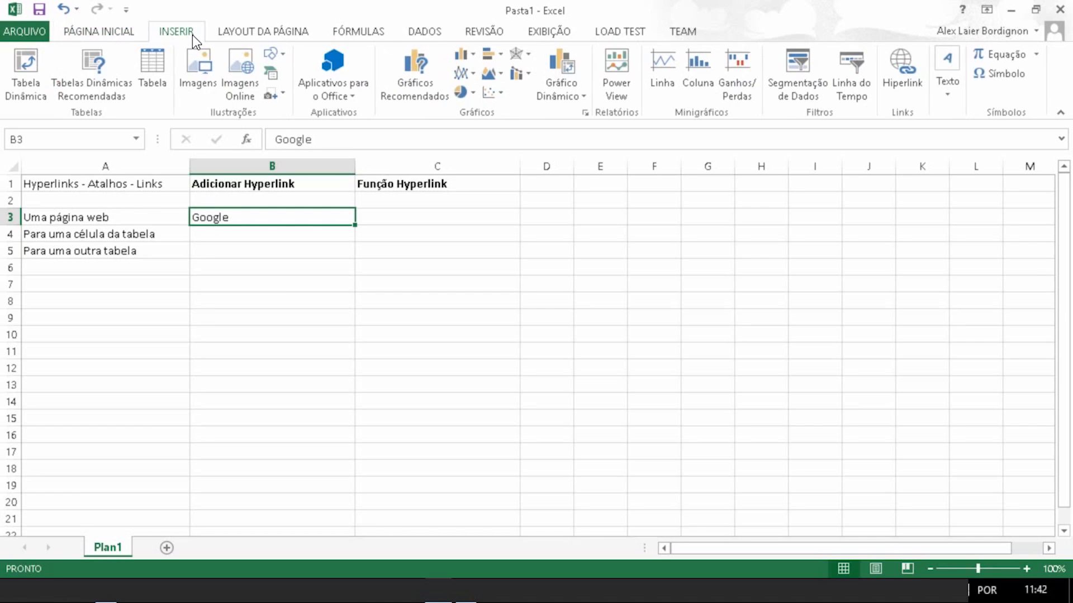
click(906, 86)
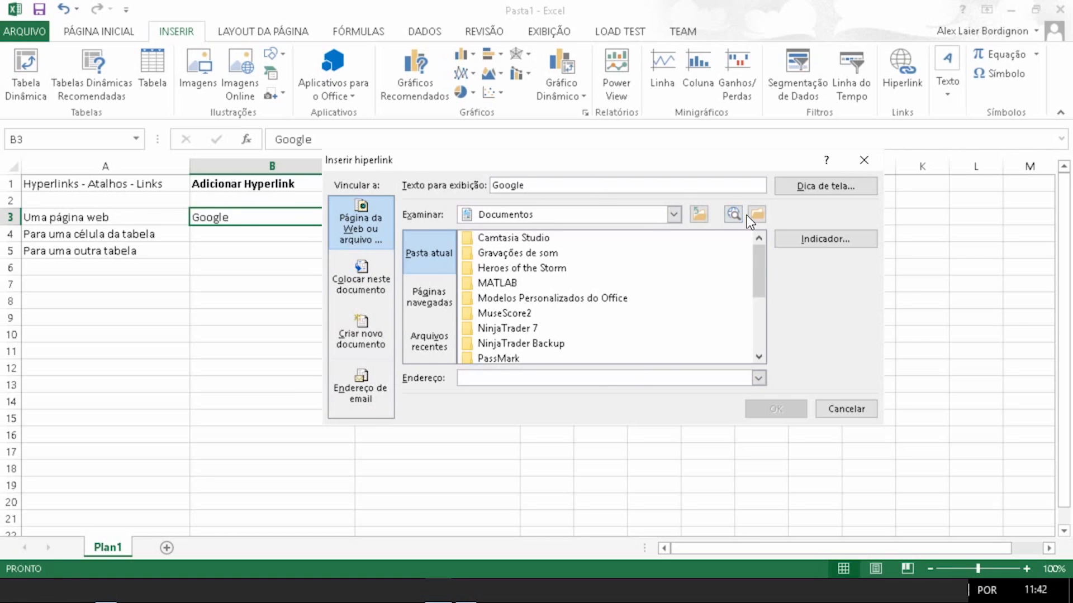
click(864, 161)
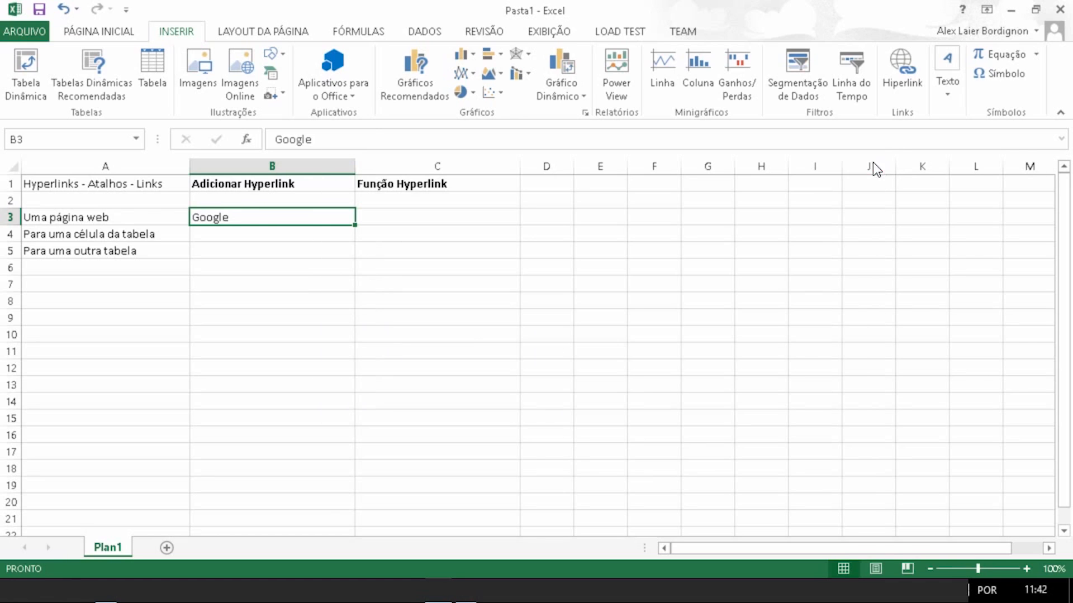
right_click(249, 219)
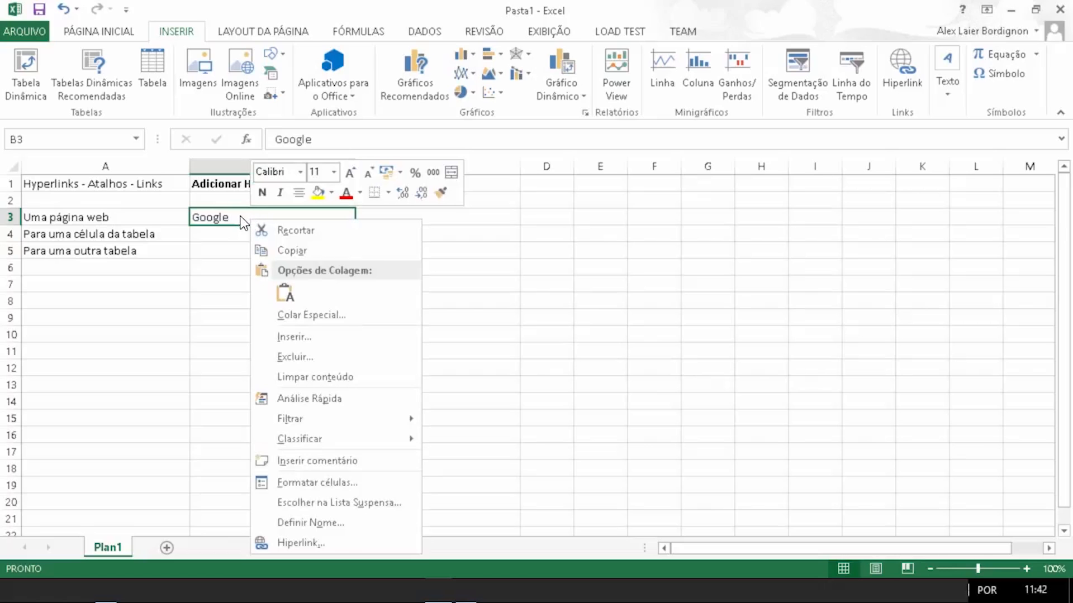
click(324, 544)
drag(340, 314, 360, 249)
click(604, 244)
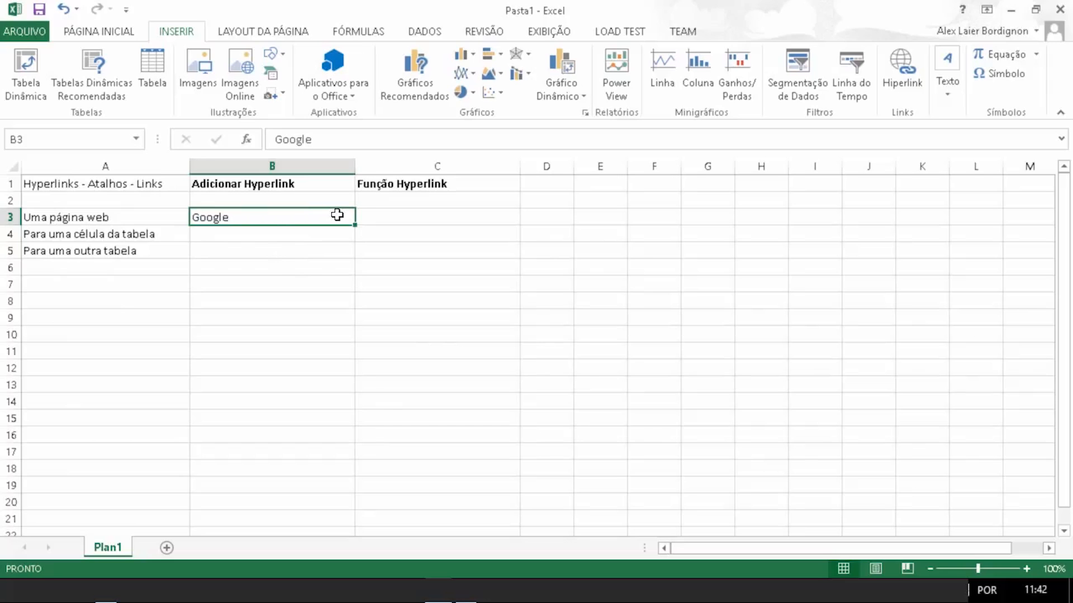
key(ctrl+k)
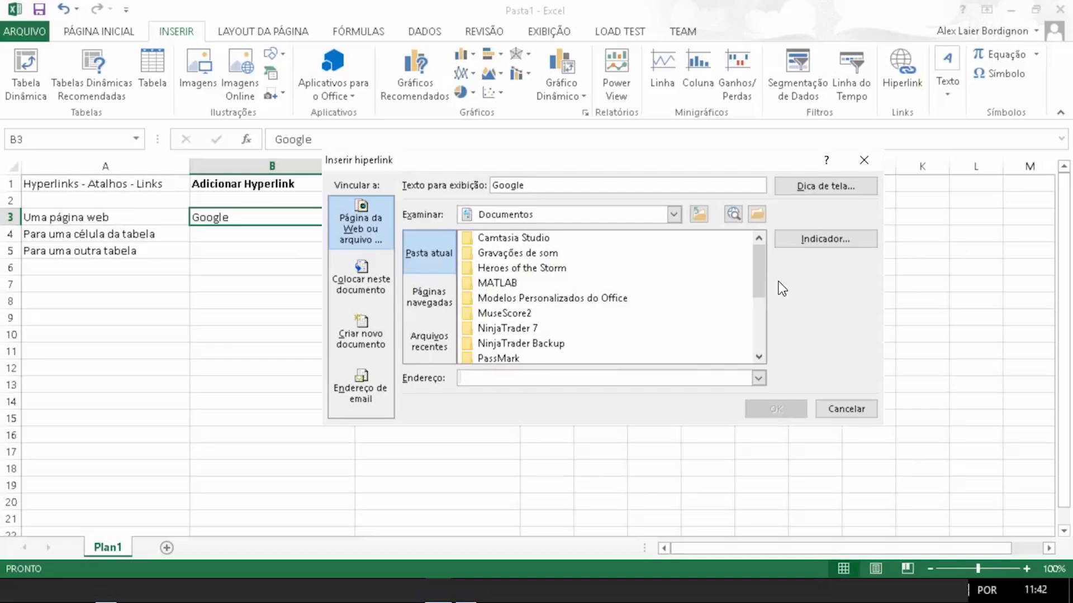
click(846, 408)
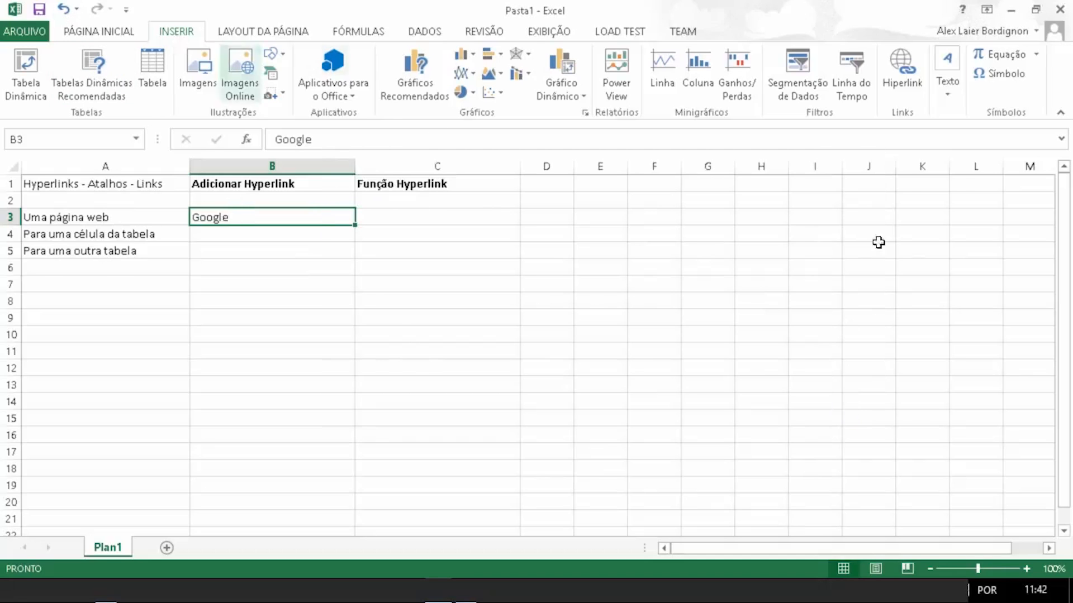
click(901, 67)
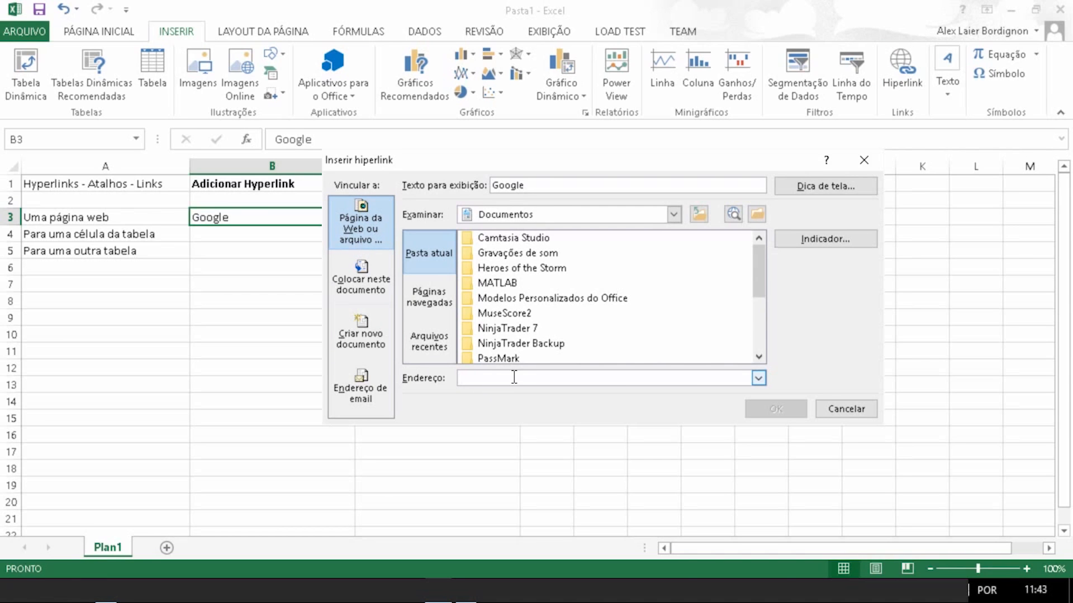
text(www.)
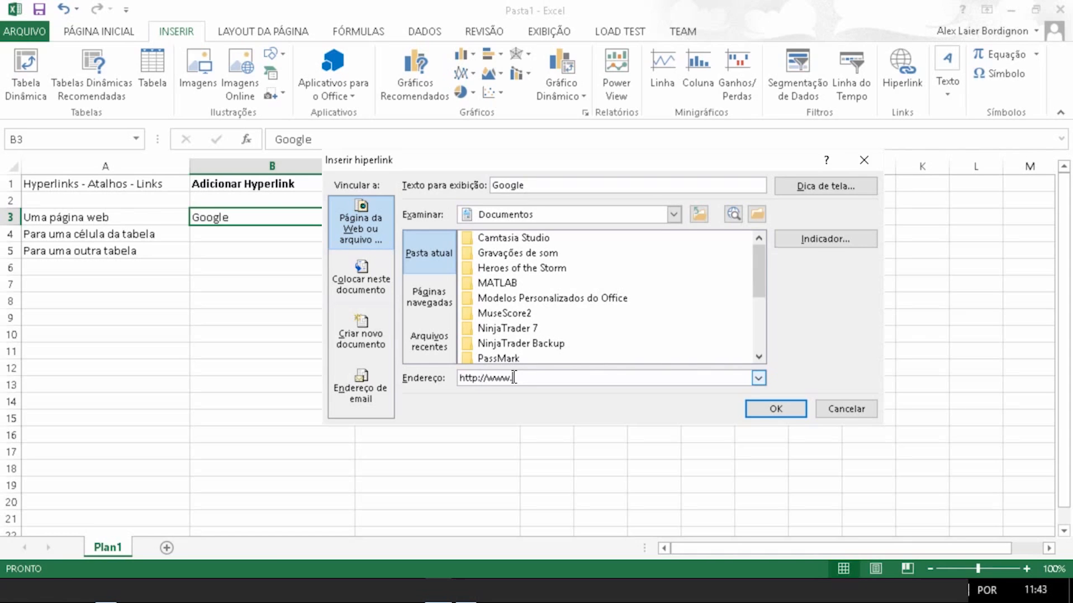
text(google.com)
click(777, 410)
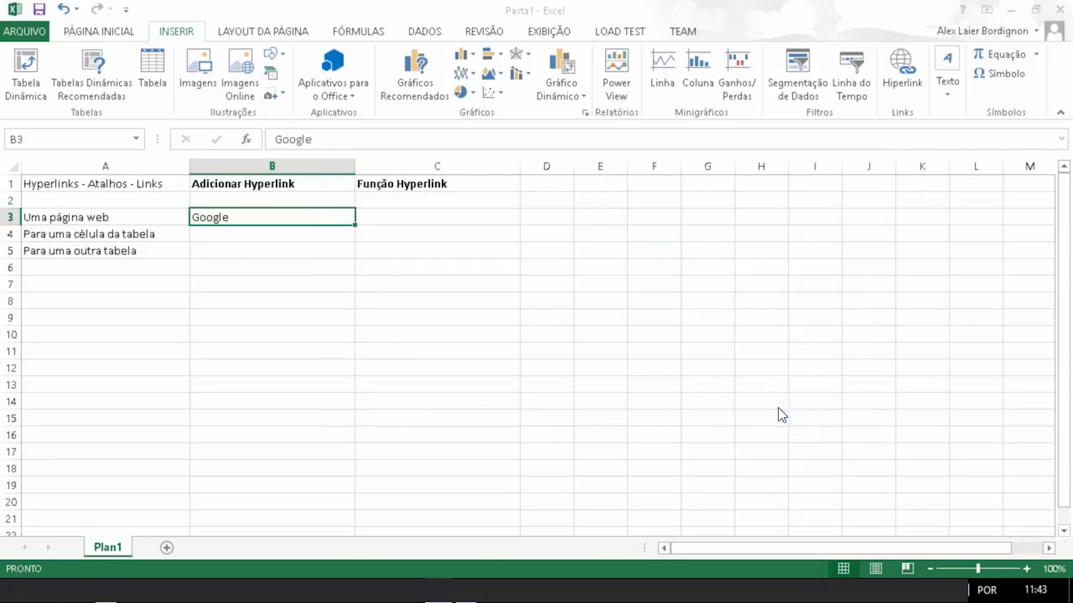
Step: Follow the Google hyperlink in B3 to test it, then close the browser window
click(230, 250)
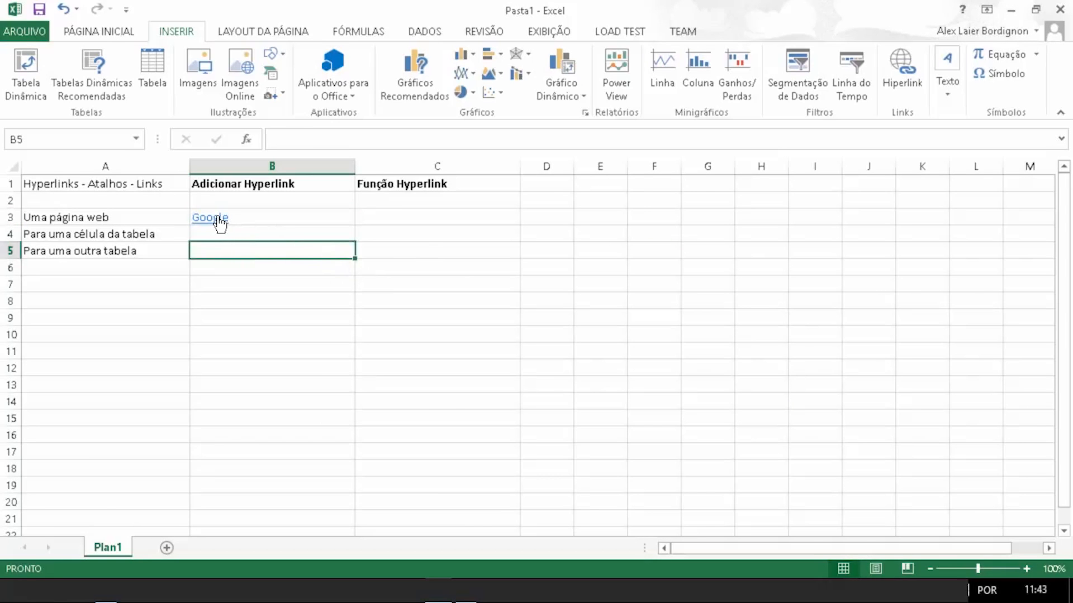
mouse_move(220, 224)
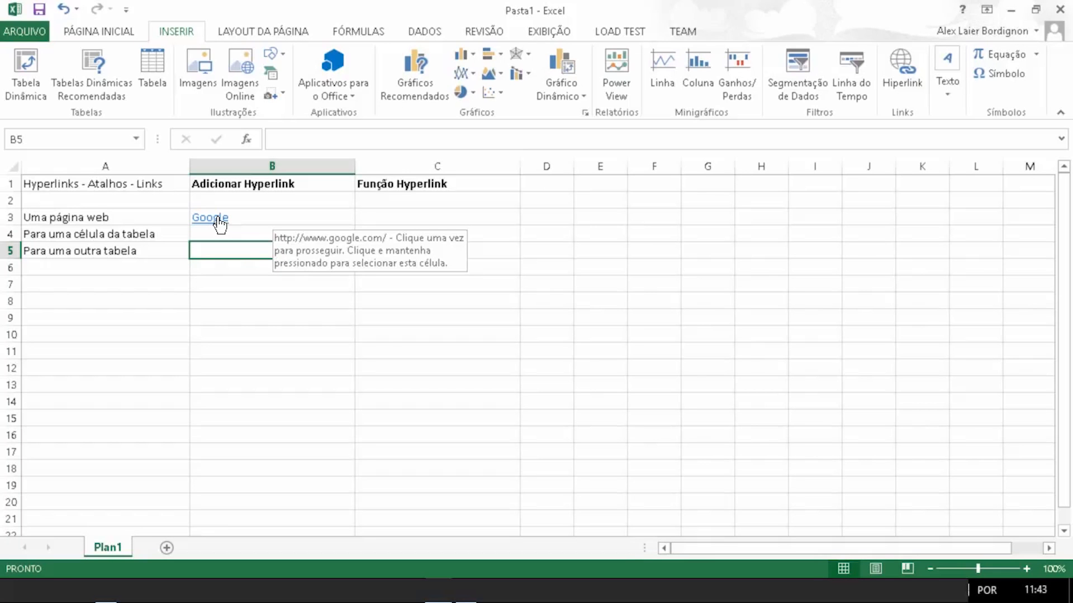
click(219, 225)
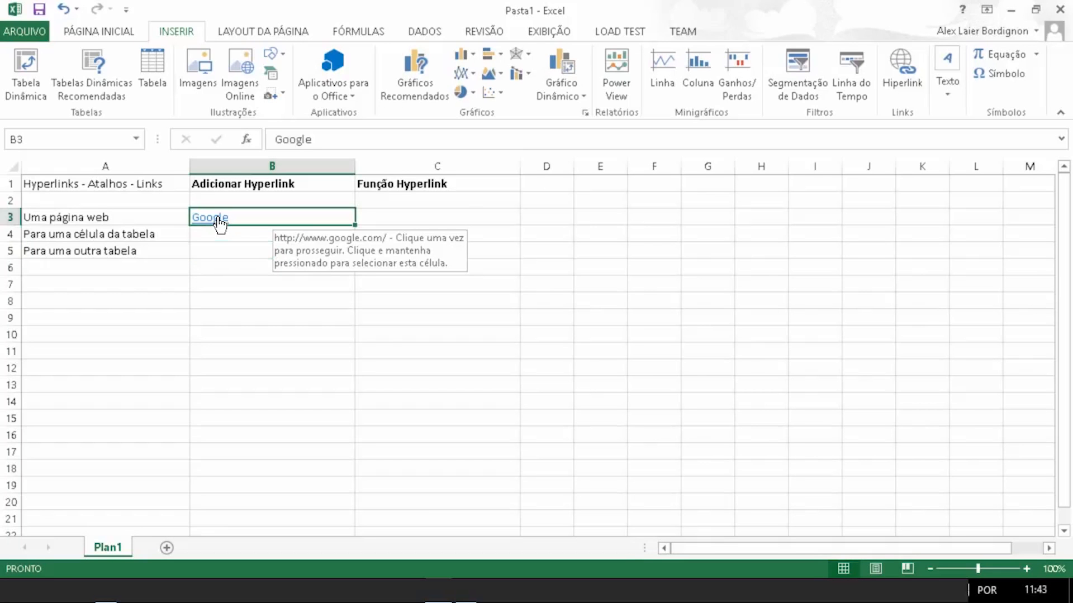
click(219, 225)
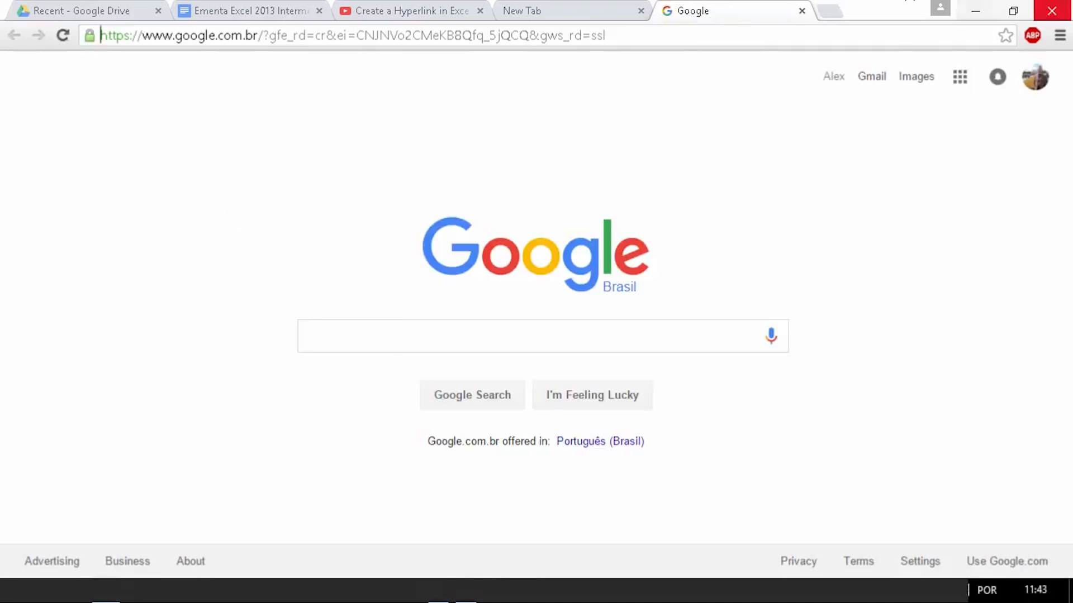
click(1051, 10)
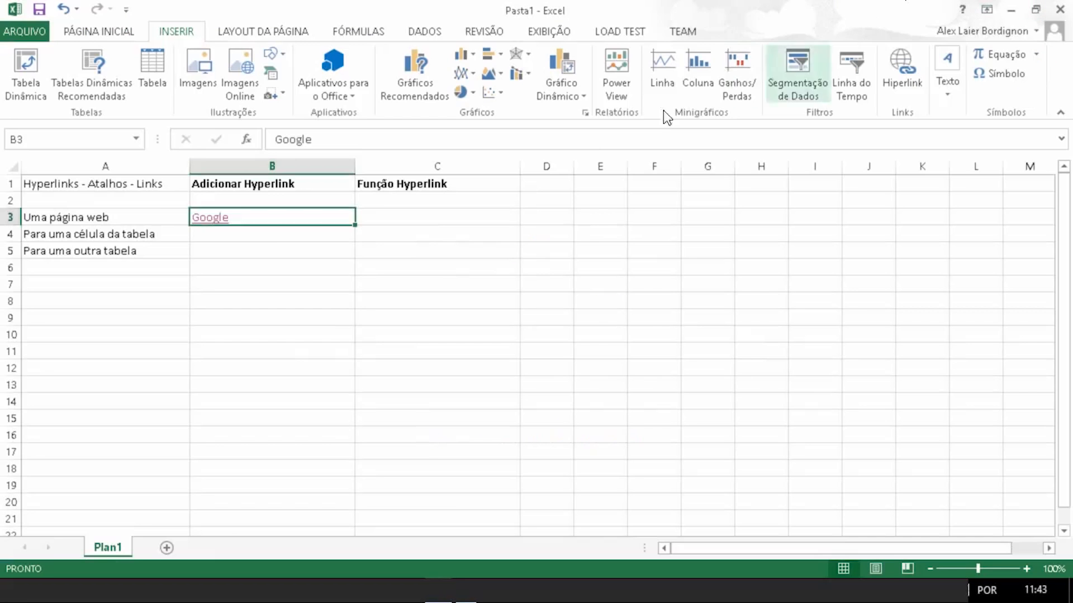
Step: Enter 'A100' in cell B4, next to 'Para uma célula da tabela'
click(251, 235)
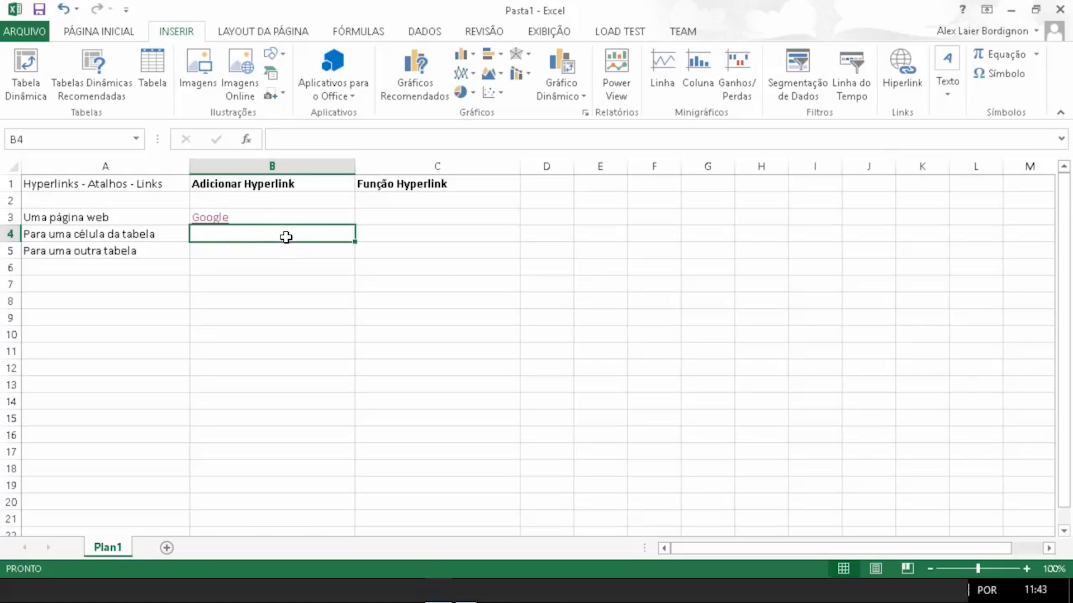
text(A)
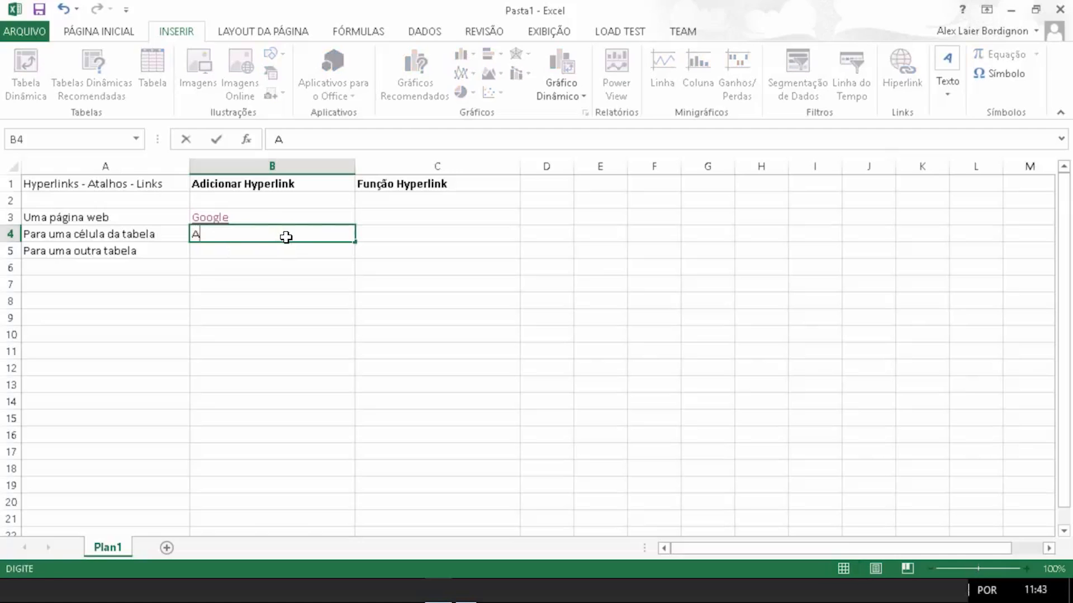
text(100)
key(Return)
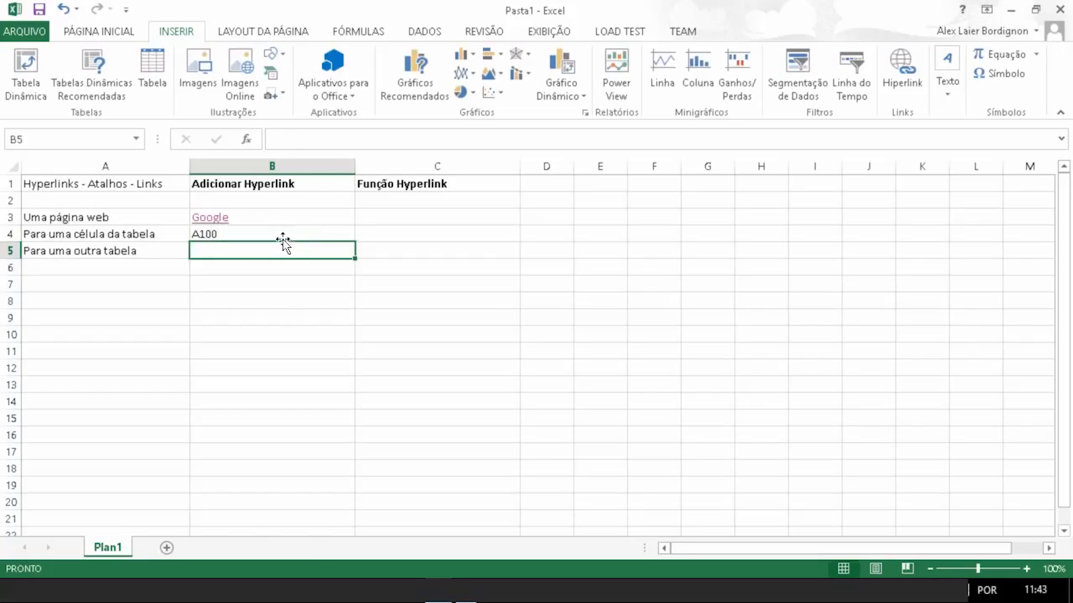
Step: Link cell B4 to cell A100 on sheet Plan1 as a place in this document
click(285, 235)
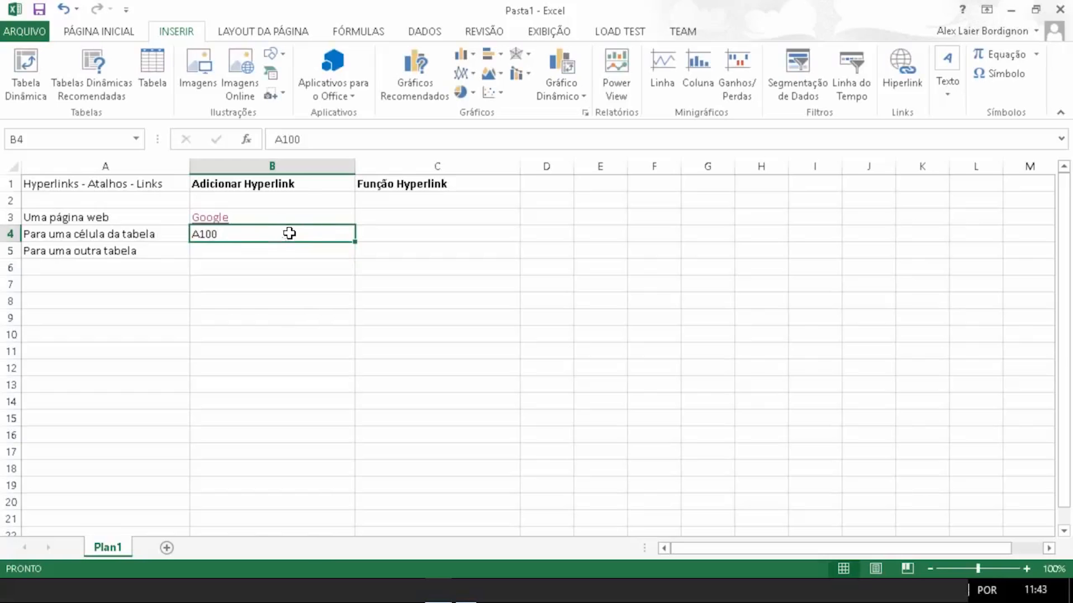
right_click(233, 236)
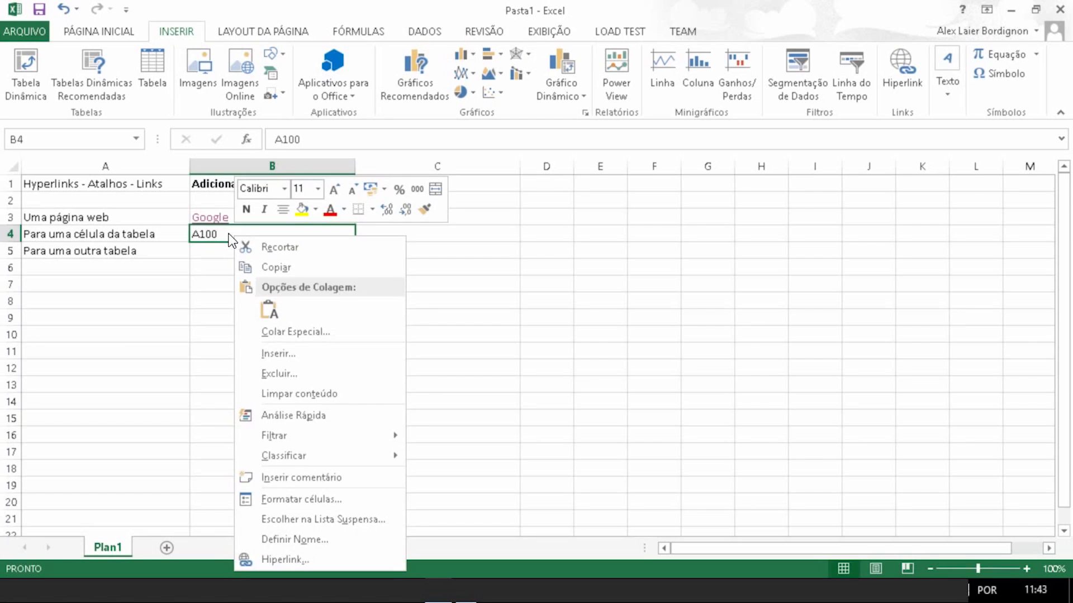
click(227, 235)
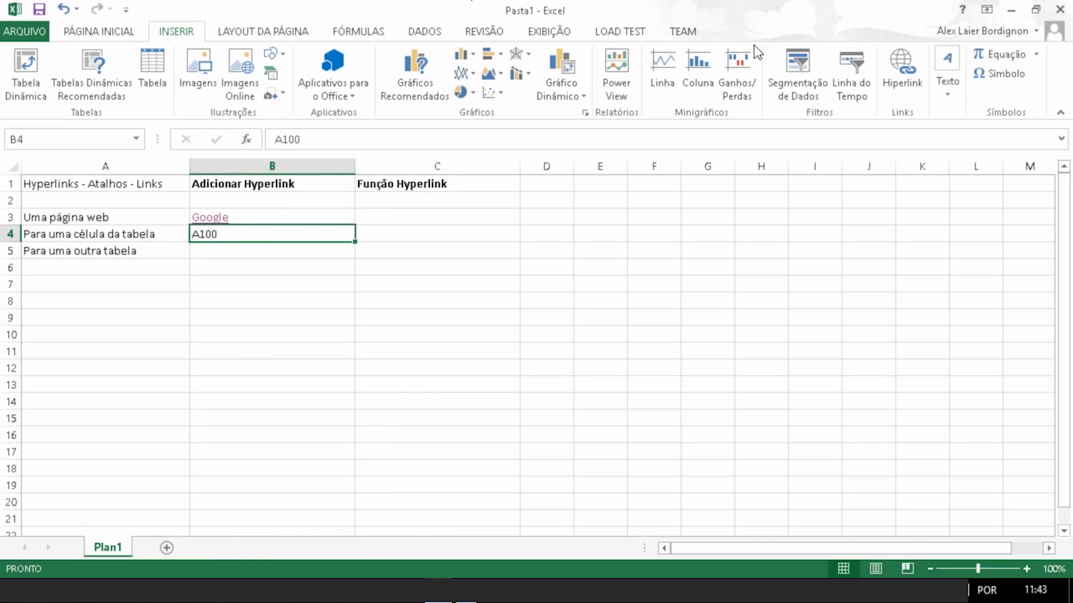
click(911, 89)
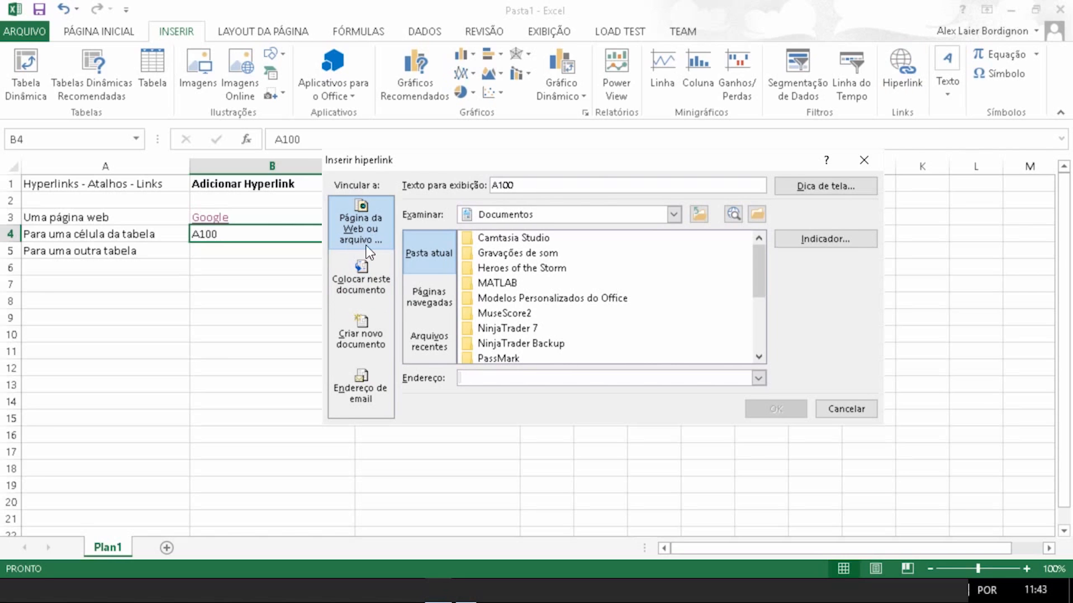
click(357, 277)
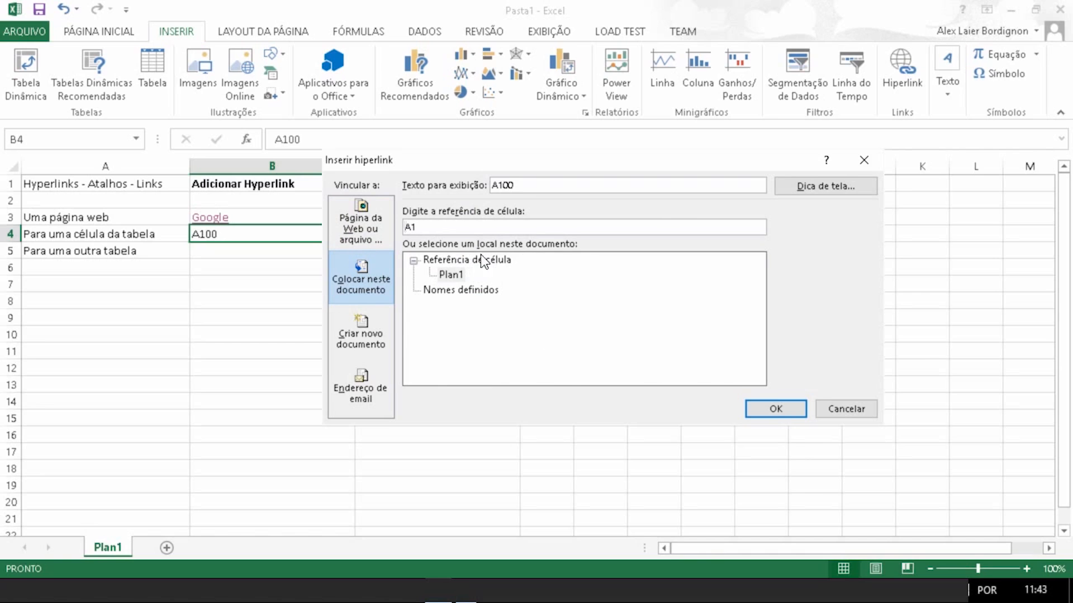
click(454, 275)
click(499, 227)
text(00)
click(768, 411)
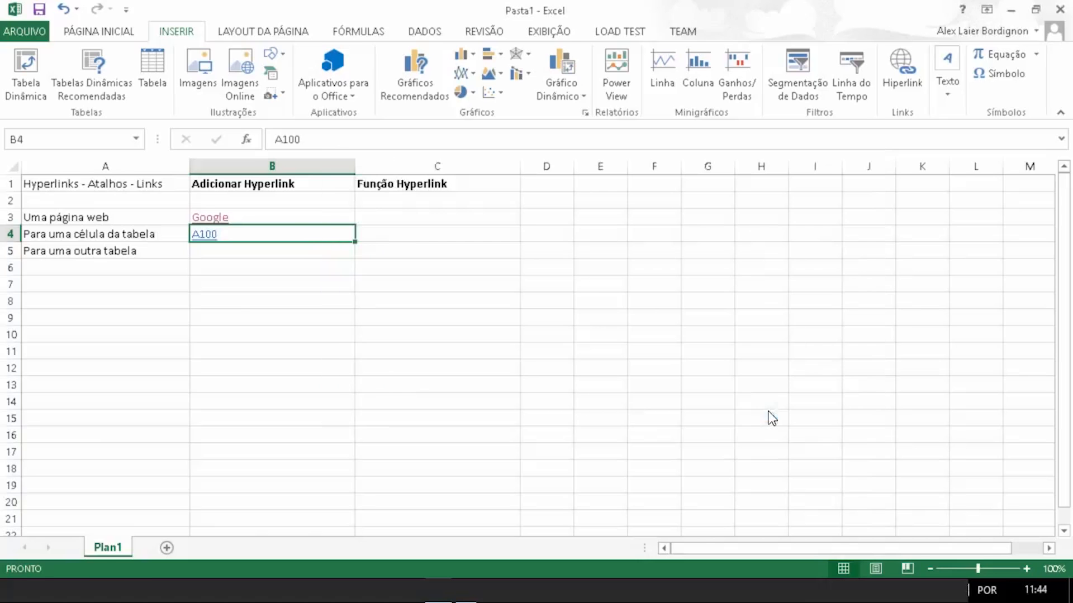
Step: Follow the A100 hyperlink in B4 to test the jump, and return to the table area
click(232, 316)
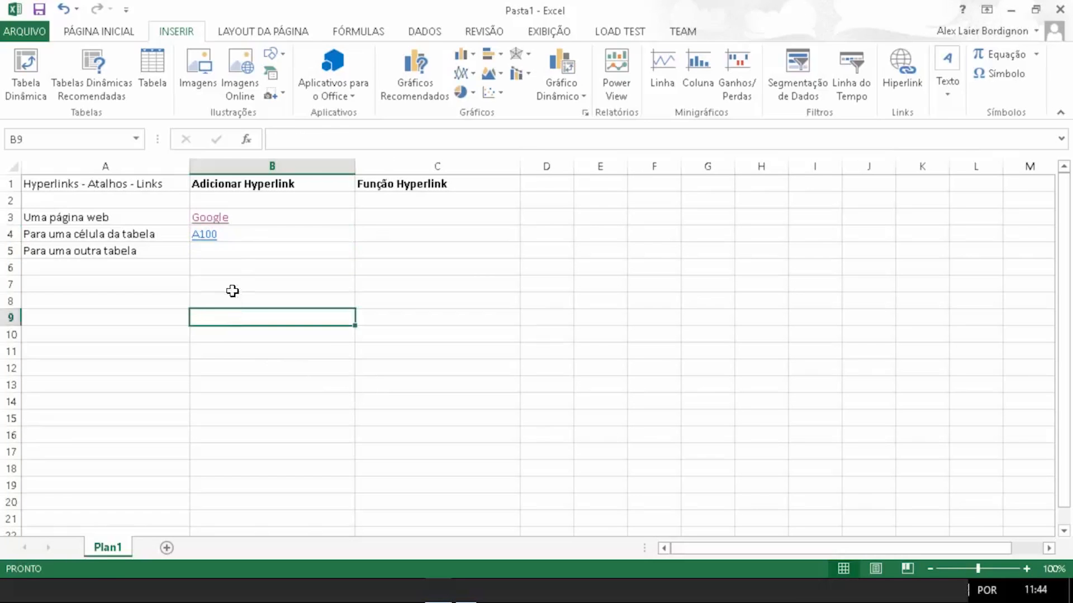
click(204, 235)
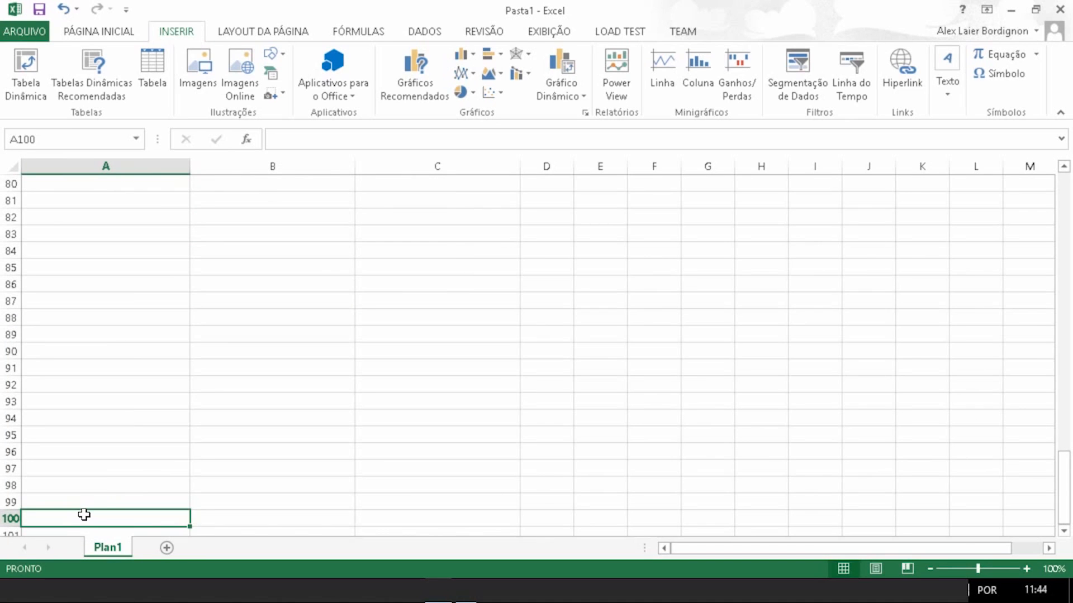
scroll(103, 482, up, 20)
scroll(259, 256, down, 3)
scroll(167, 279, up, 3)
click(248, 218)
click(281, 238)
click(285, 252)
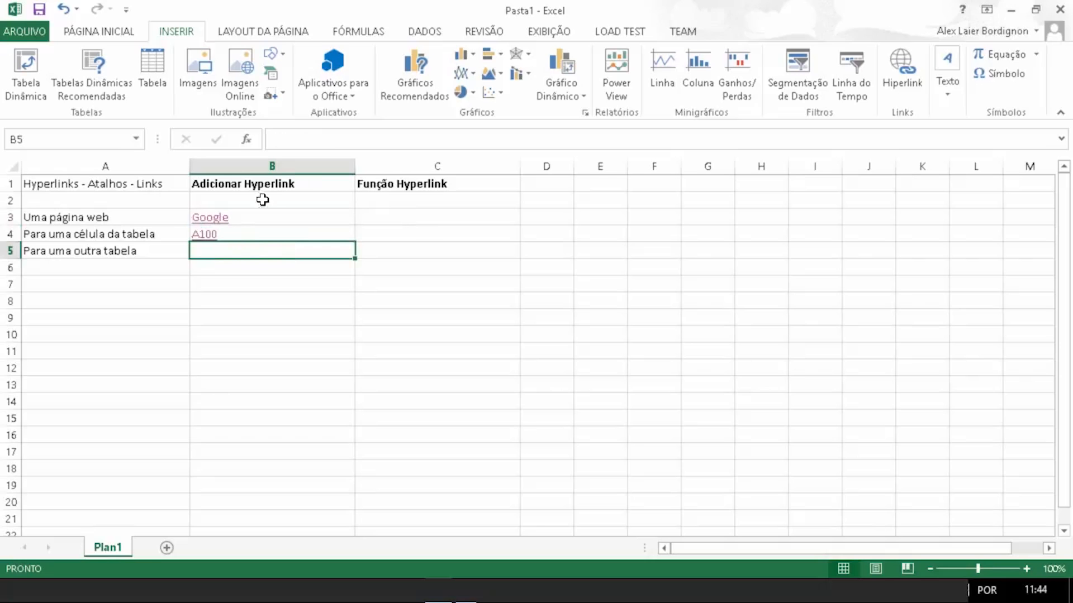
Step: Add a new worksheet to the workbook
click(166, 549)
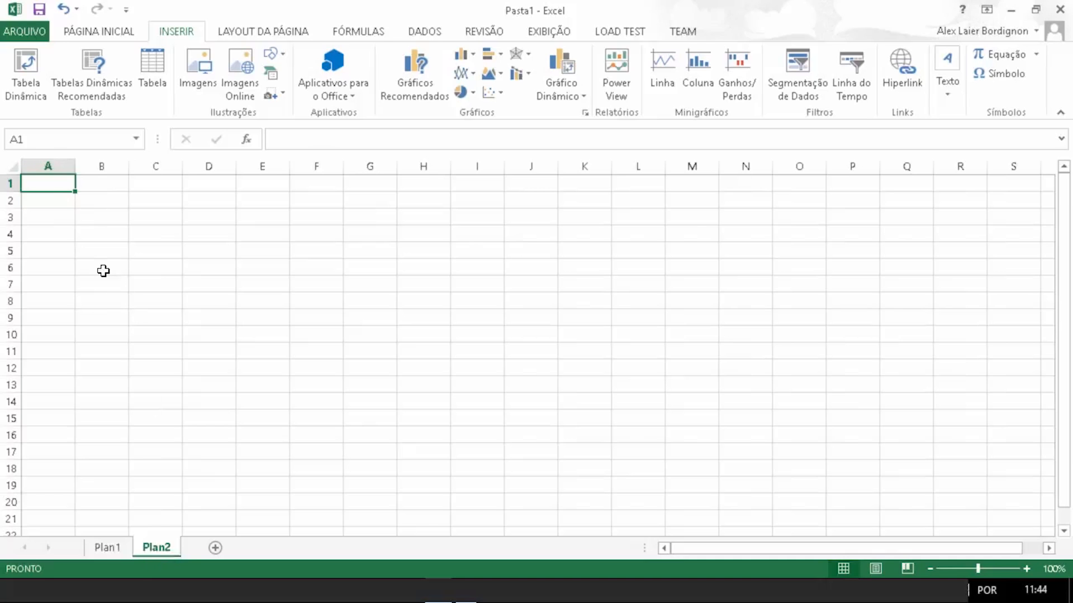
key(Right)
key(Right)
key(Right)
key(Down)
key(Down)
key(Down)
key(Down)
text(Plan)
key(BackSpace)
key(BackSpace)
key(BackSpace)
key(BackSpace)
key(Escape)
key(Up)
key(Up)
key(Up)
key(Up)
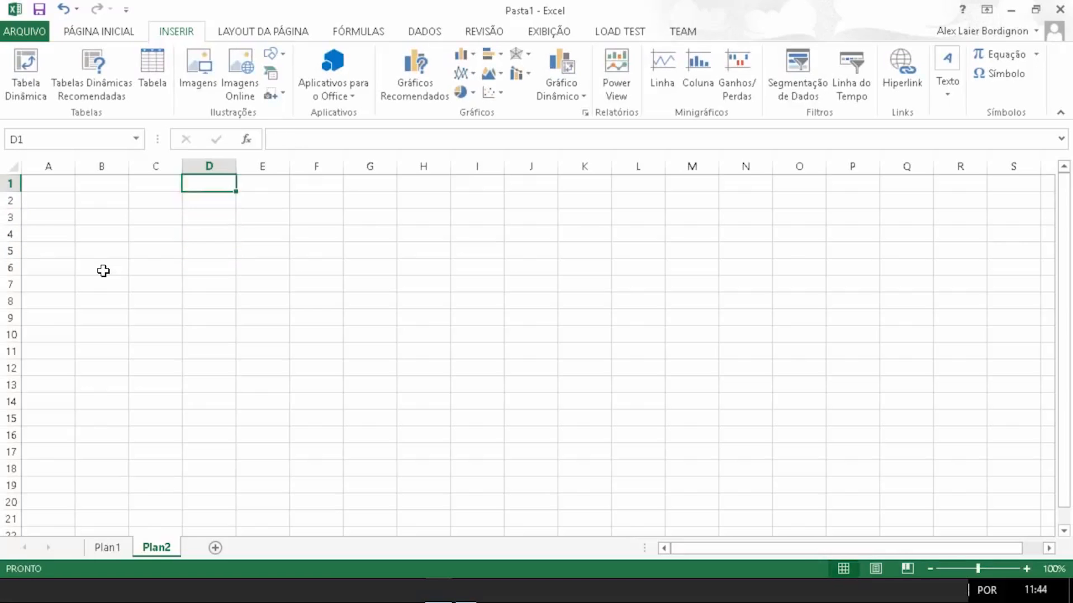
Step: Enter 'Planilha 2' in cell A1 of the new sheet Plan2
key(Left)
key(Left)
key(Left)
text(Planilha 2)
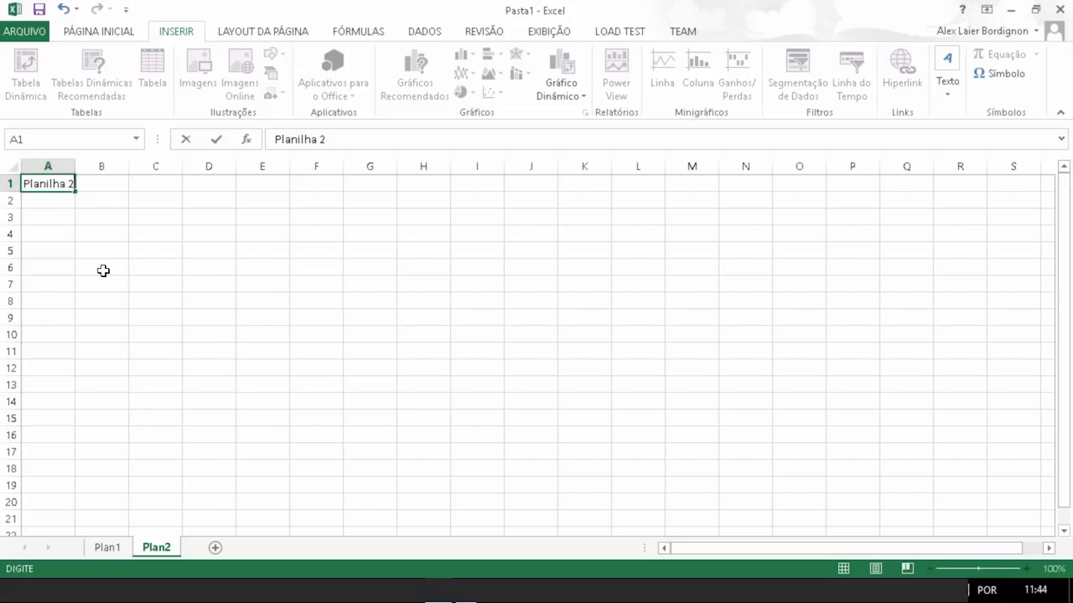
click(103, 271)
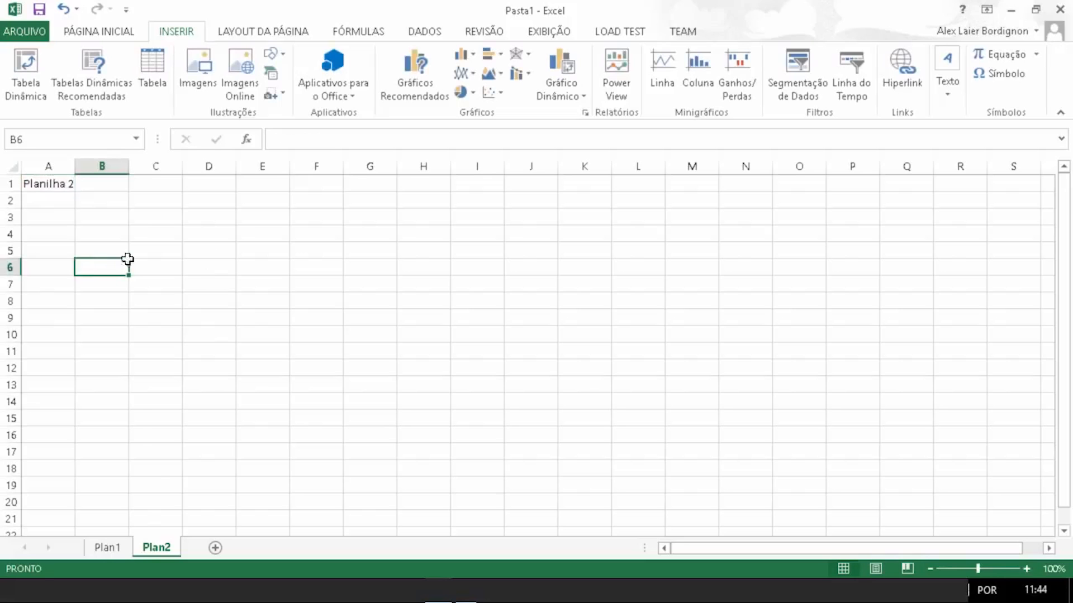
Step: Return to Plan1 and enter 'Planilha 2' in cell B5
click(115, 548)
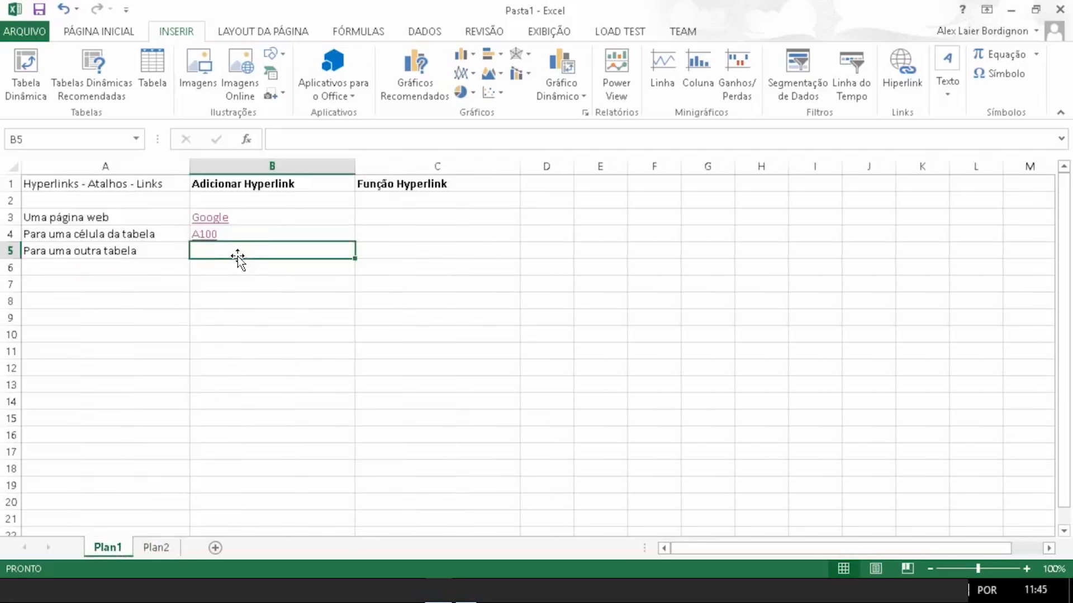
text(Pal)
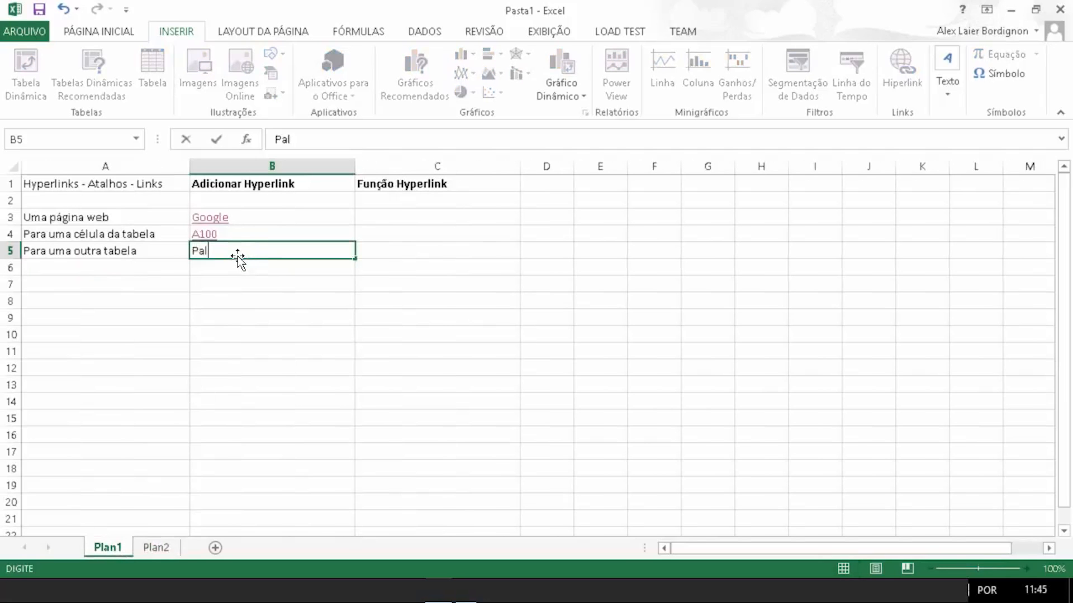
key(BackSpace)
key(BackSpace)
text(lanilha 2)
key(ctrl+Return)
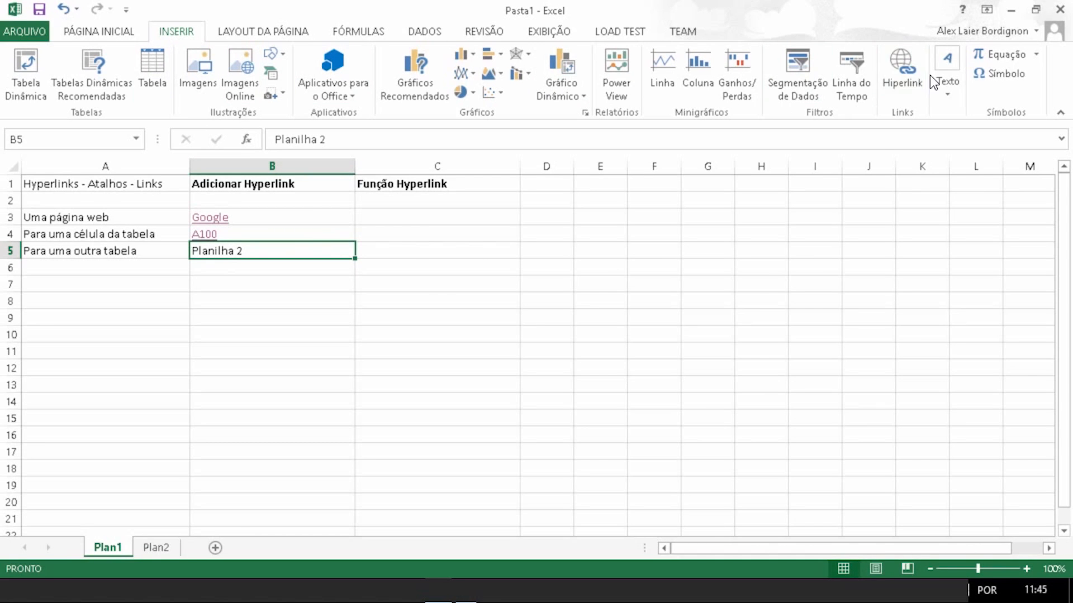
Step: Link cell B5 to cell A5 on sheet Plan2 as a place in this document
click(909, 85)
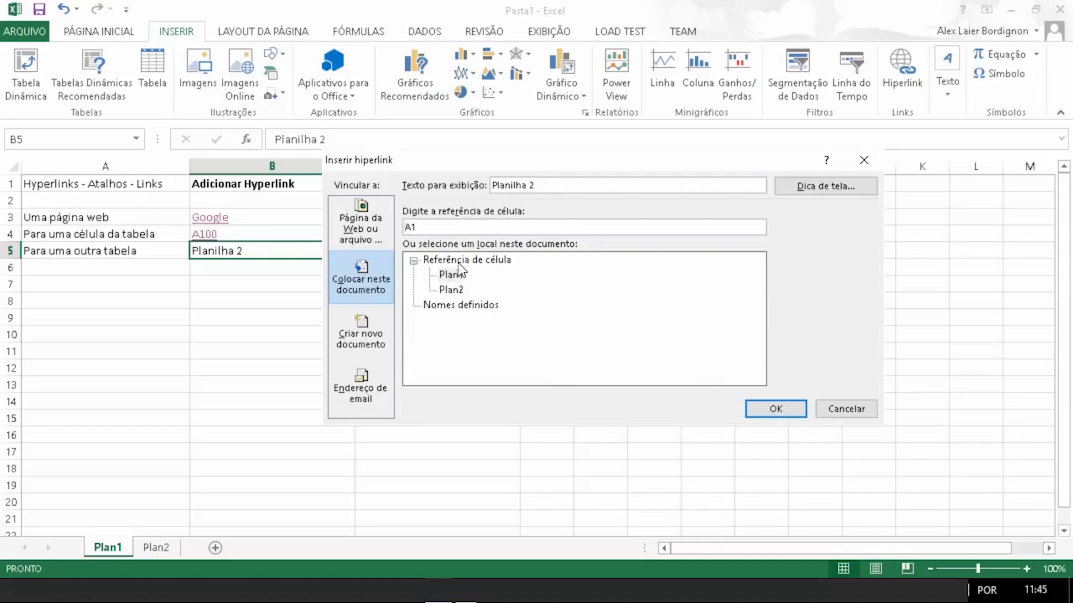
click(450, 290)
click(440, 228)
key(BackSpace)
key(BackSpace)
text(aA5)
click(767, 406)
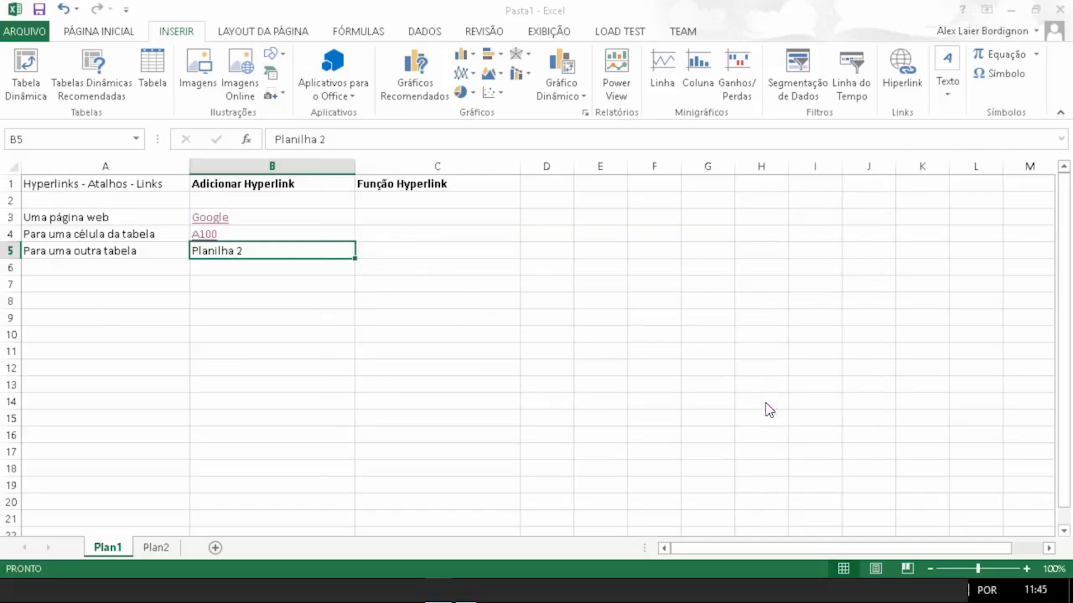
click(197, 304)
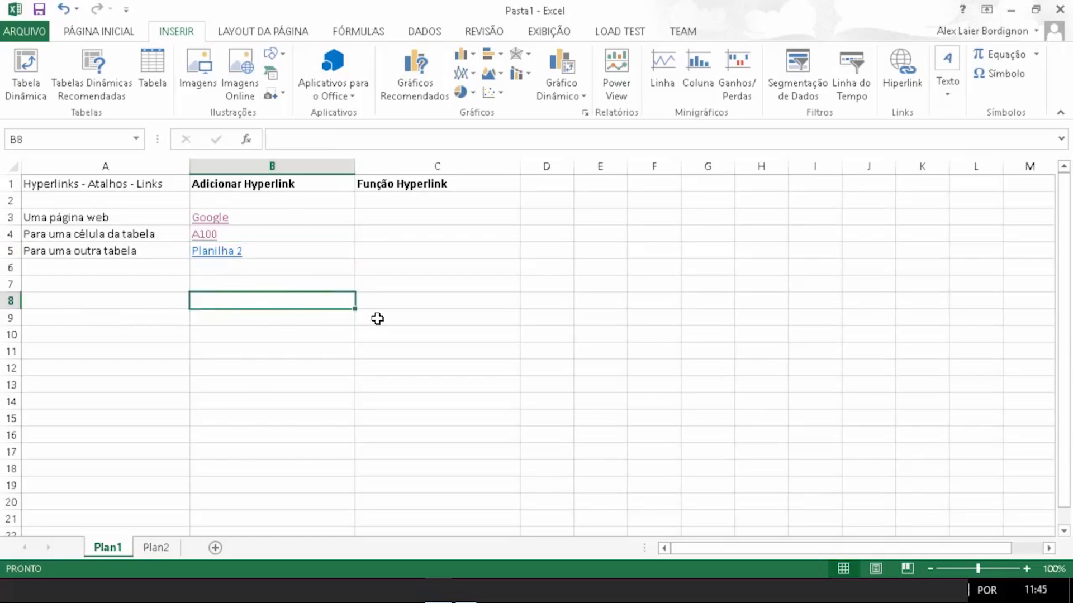
Step: Follow the Planilha 2 link in B5 to test it and return to Plan1
click(230, 261)
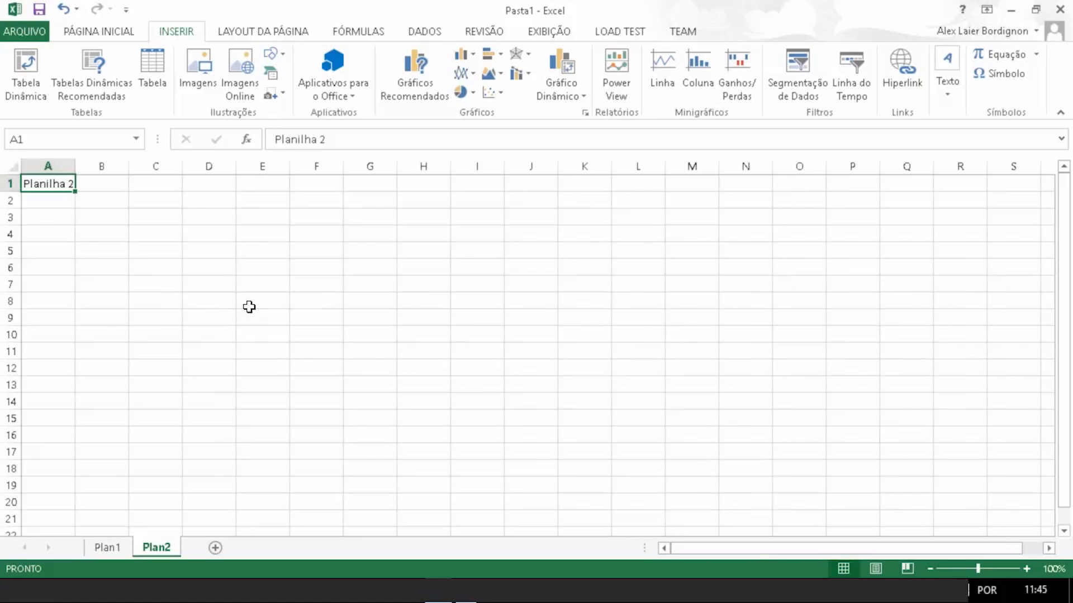
click(106, 548)
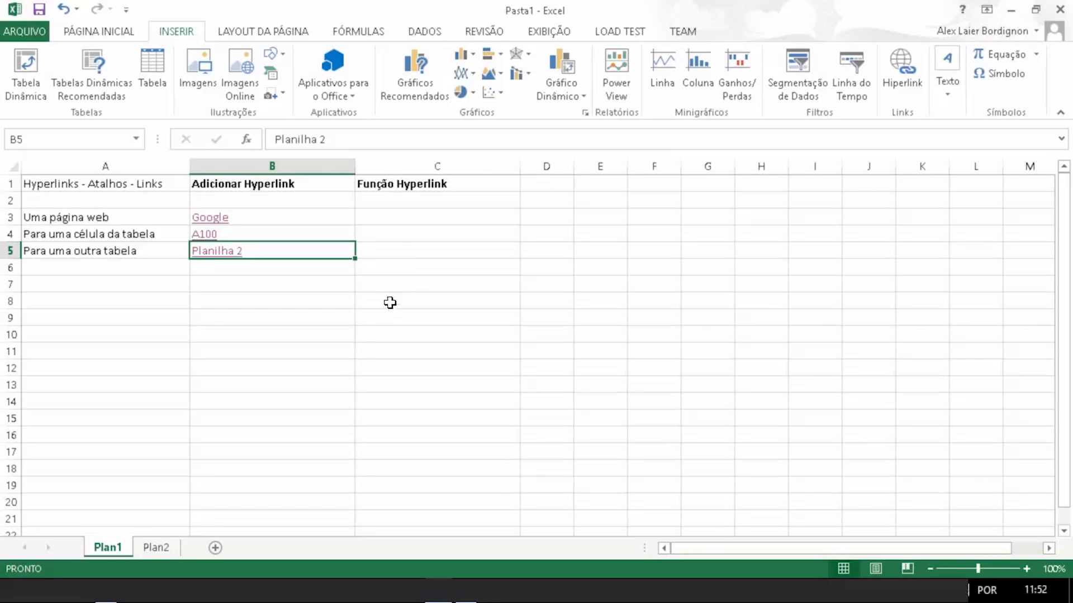
Step: Start a formula in cell C3 and browse the function suggestions for HIPERLINK
click(428, 214)
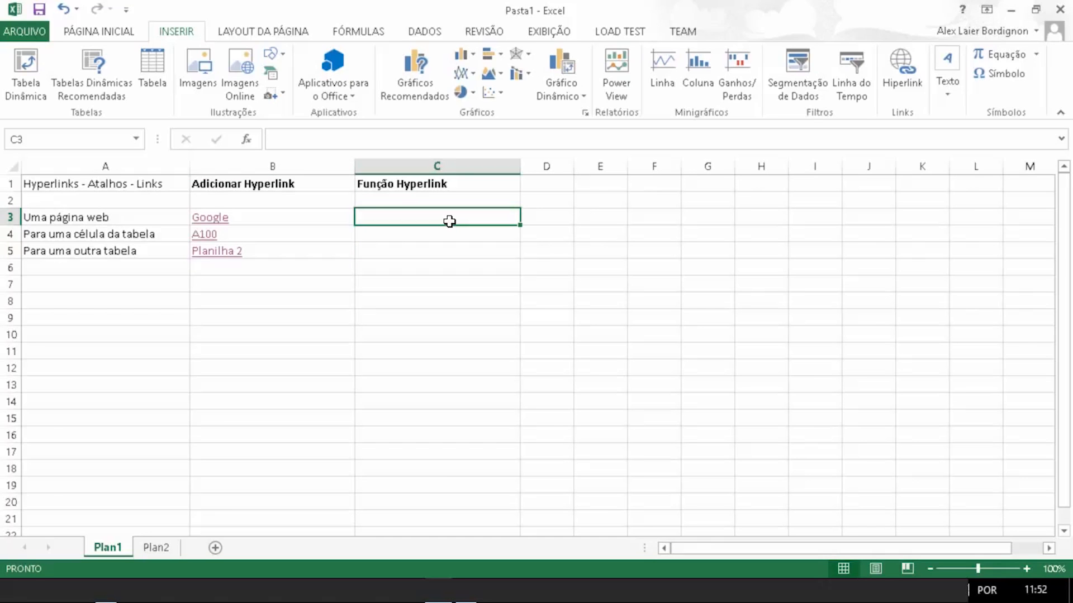
text(=)
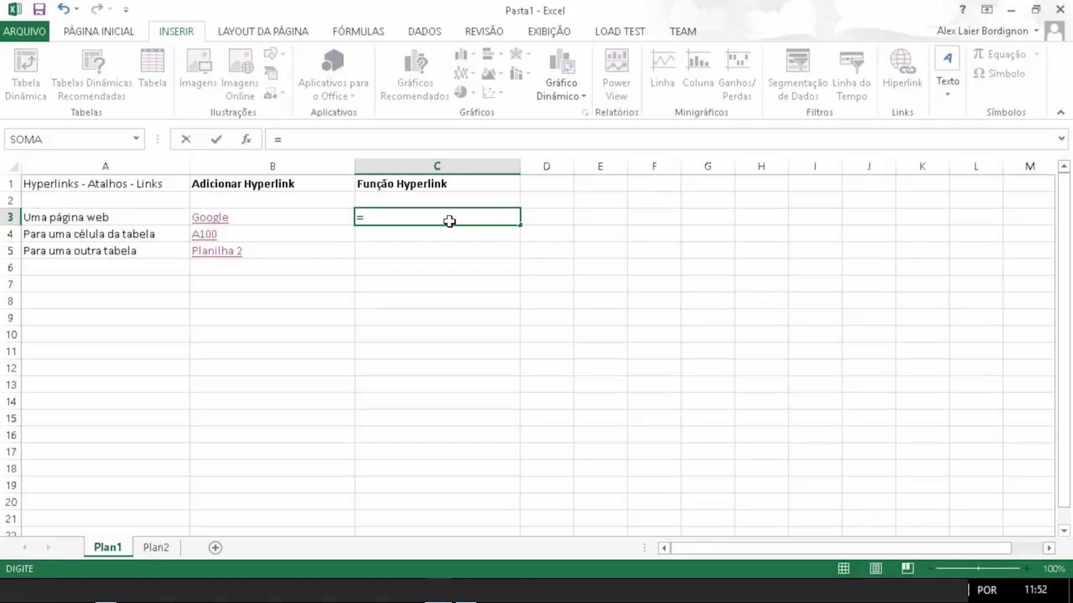
text(hy)
key(BackSpace)
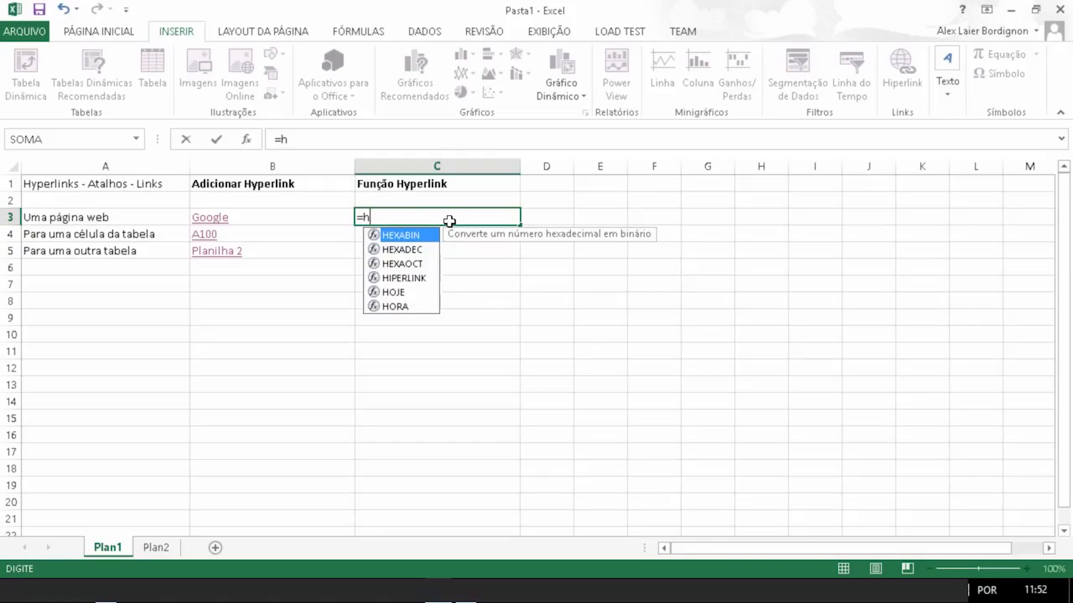
key(Down)
key(Down)
key(Down)
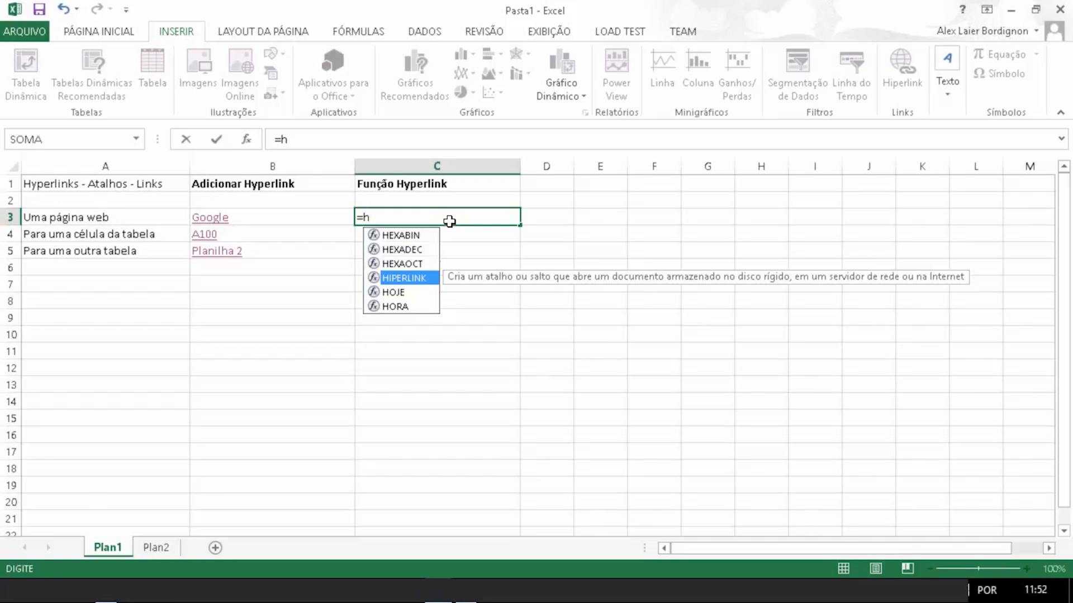
key(Return)
Step: Try to enter an incomplete HIPERLINK function in cell C3
double_click(448, 217)
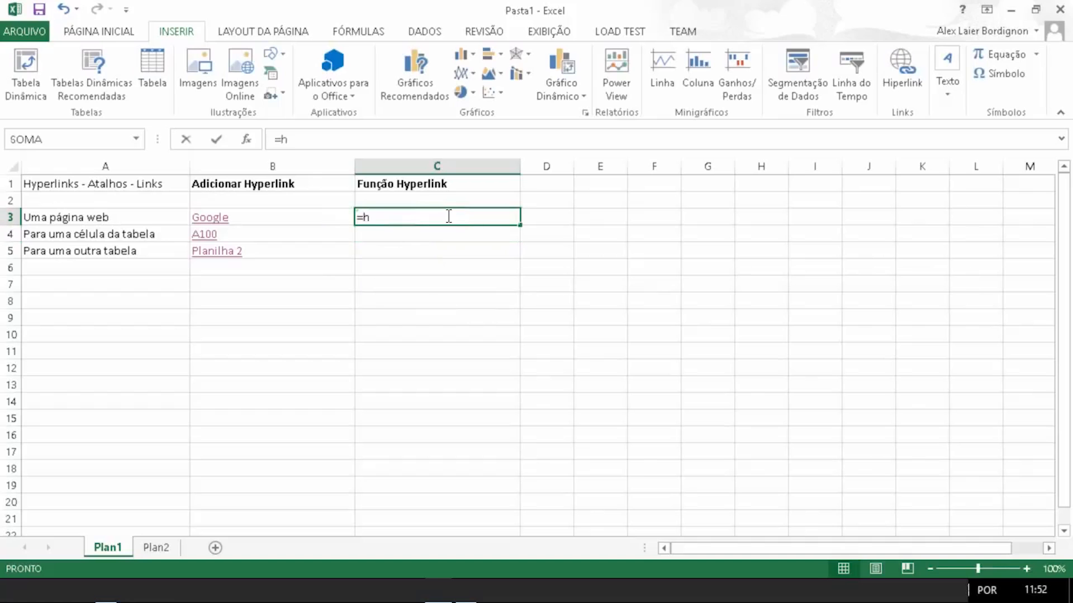
key(BackSpace)
text(hiper)
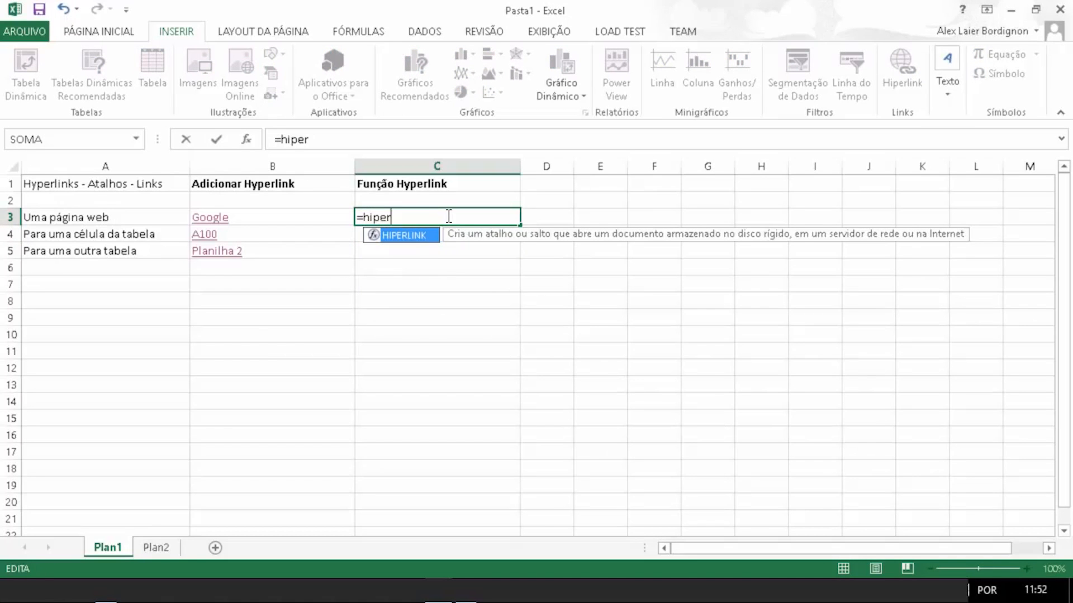
double_click(410, 244)
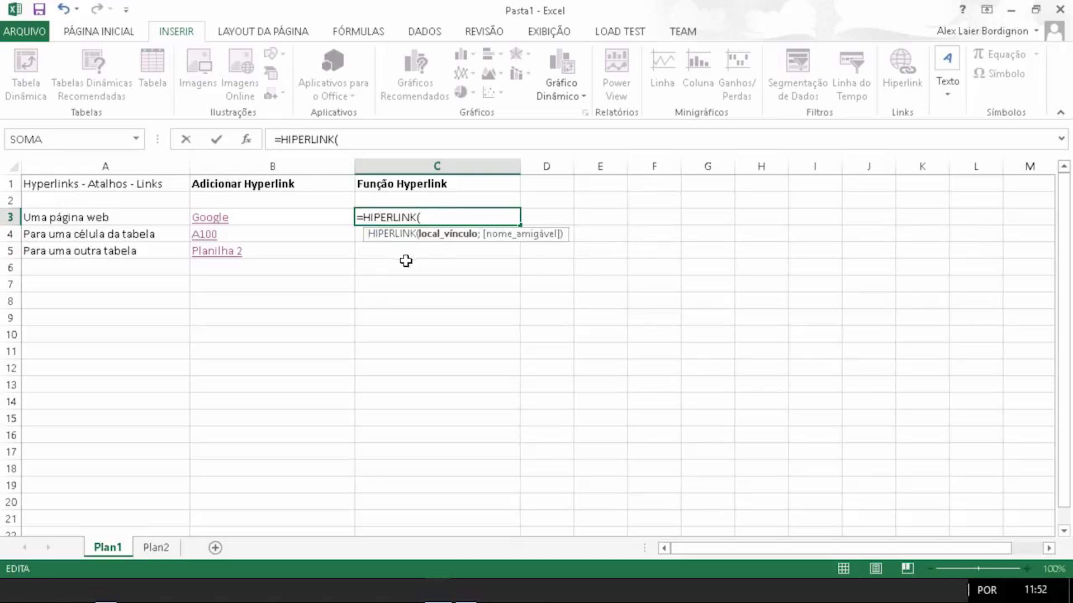
click(430, 260)
click(459, 218)
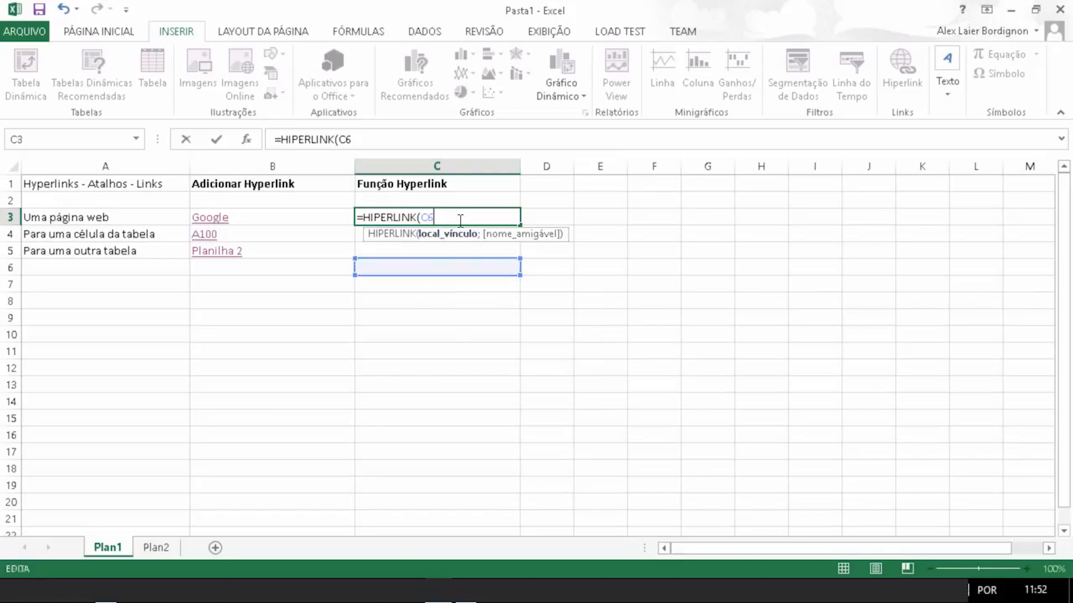
key(BackSpace)
key(BackSpace)
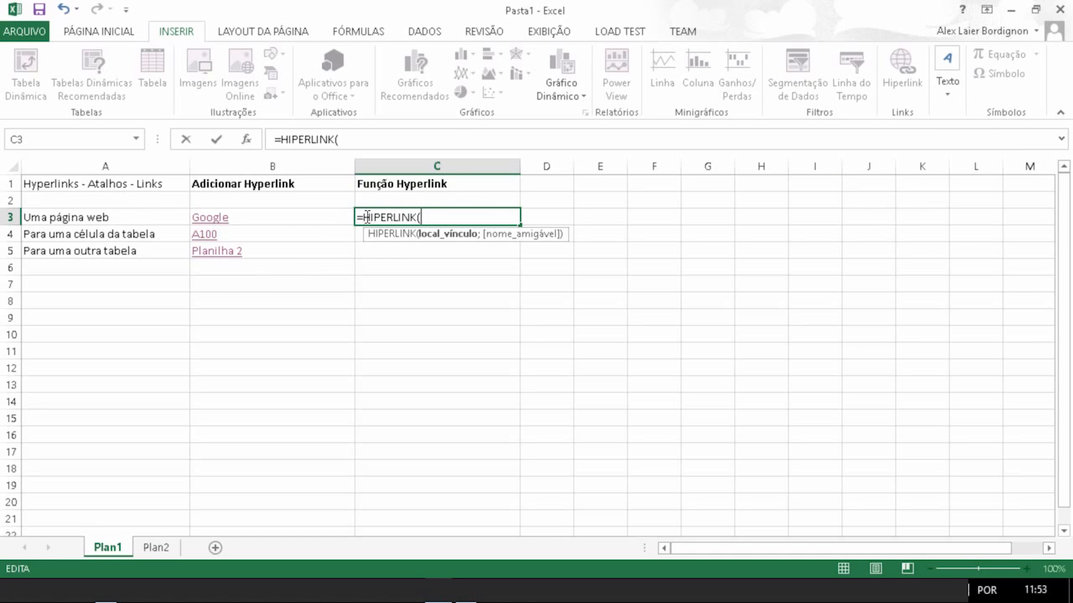
key(Return)
Step: Correct the C1 heading to 'Função Hiperlink'
click(407, 182)
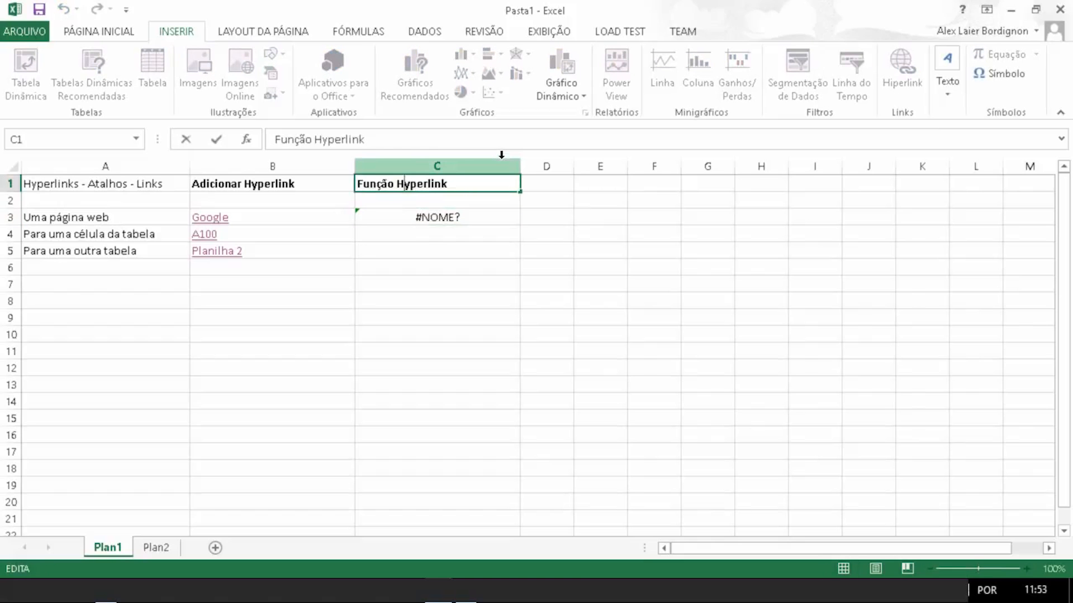
key(BackSpace)
text(i)
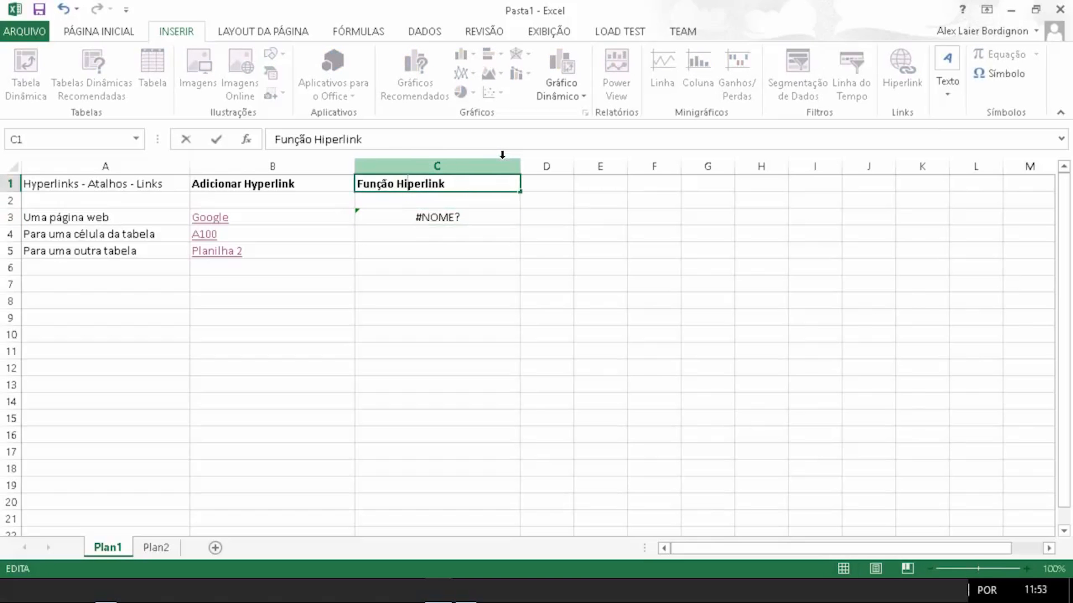
click(263, 188)
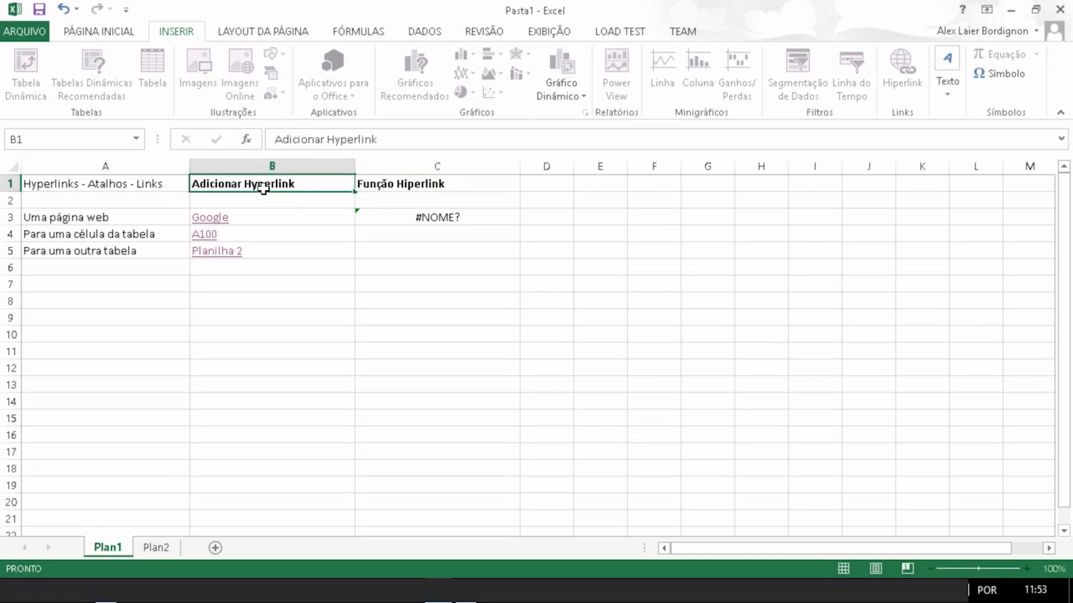
double_click(251, 184)
click(367, 185)
click(474, 204)
click(472, 221)
double_click(411, 221)
key(BackSpace)
text(hi)
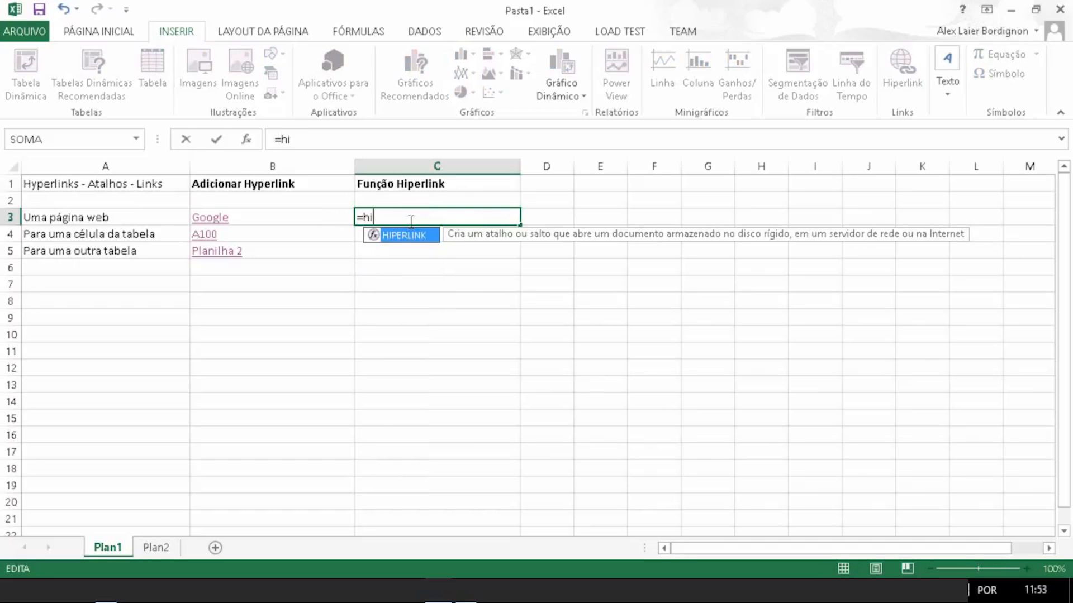
text(perlink()
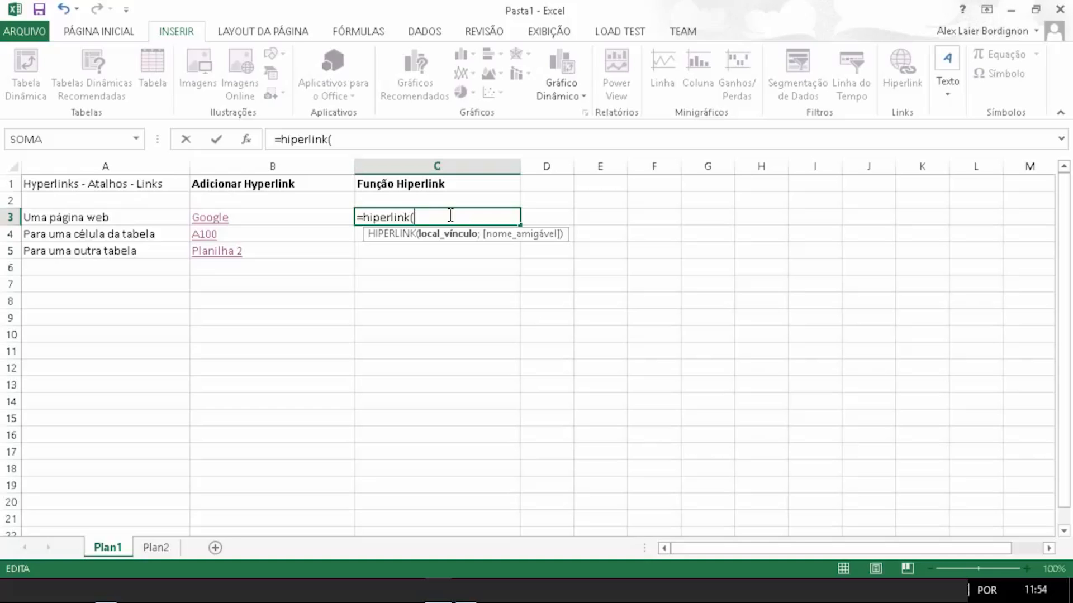
text("http://www.google.co)
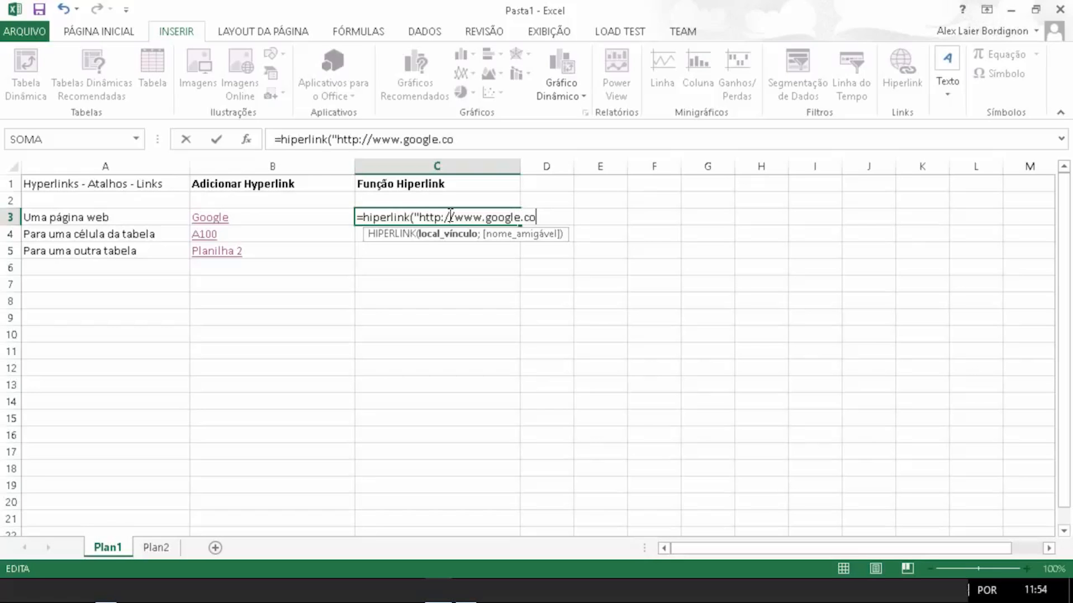
text(m";)
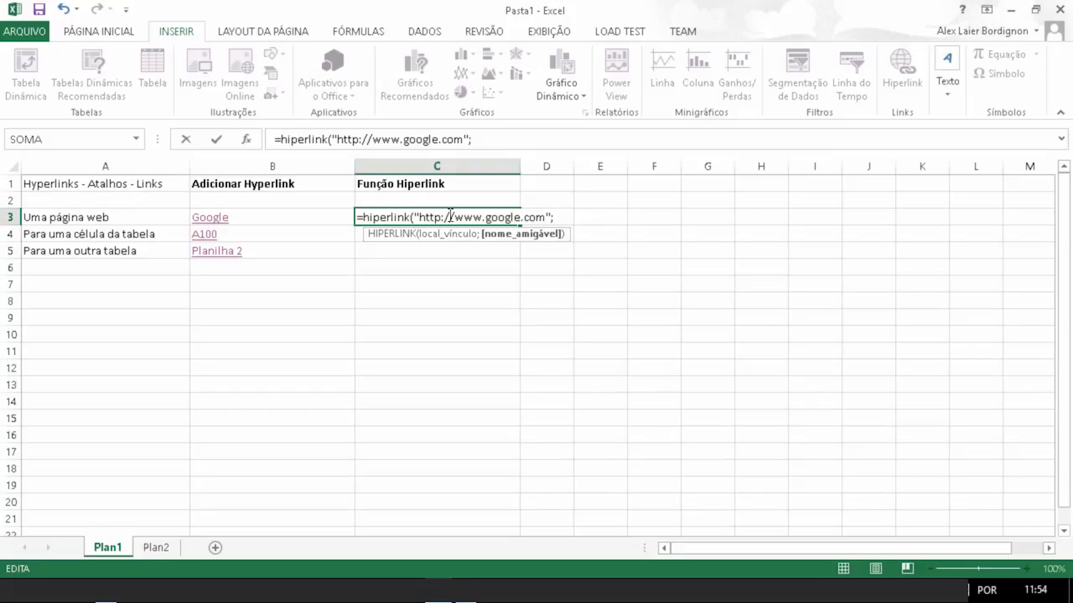
text("Google"))
key(ctrl+Return)
key(Return)
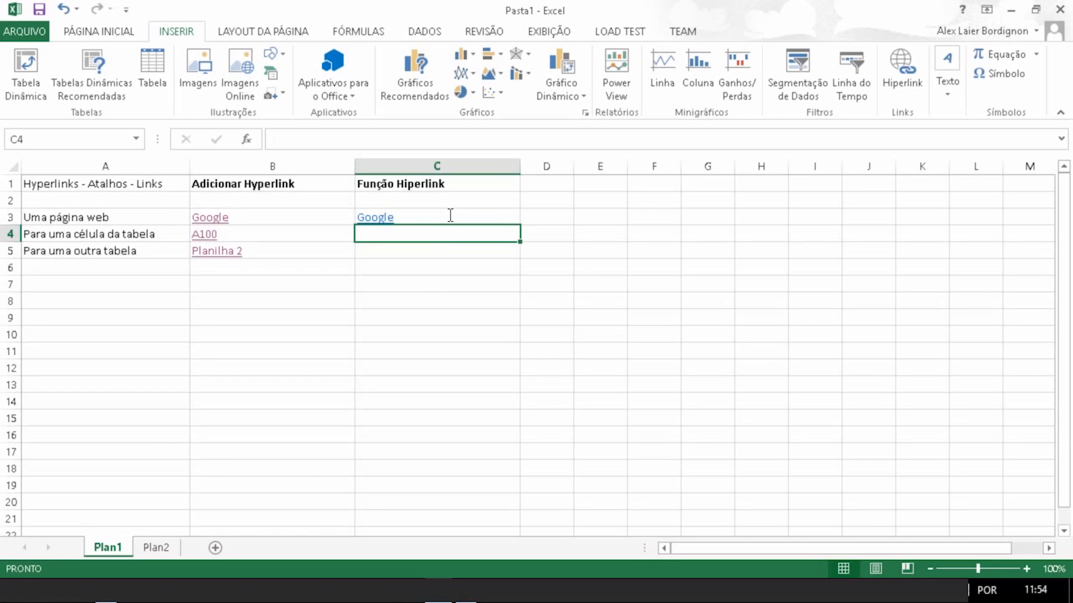
Step: Follow the Google link in C3 to open the page in the browser, then return to the worksheet
click(431, 282)
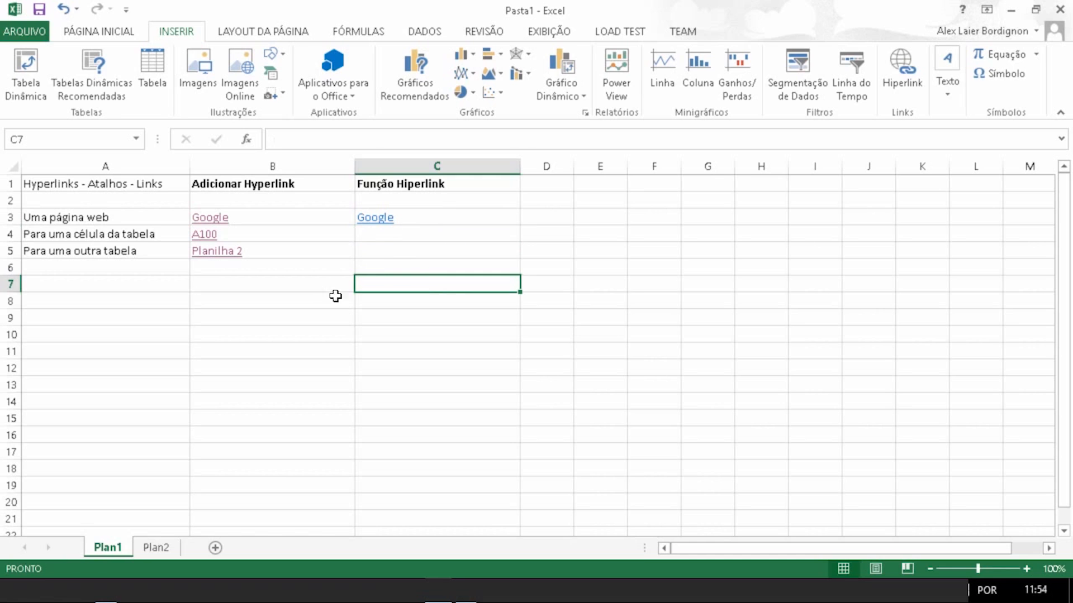
click(383, 221)
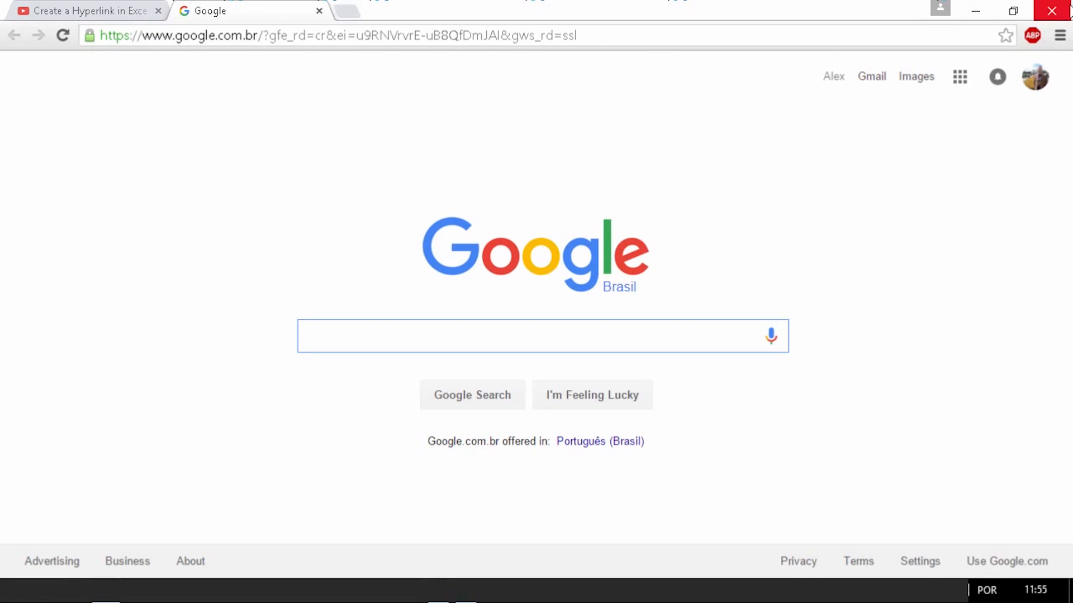
click(975, 9)
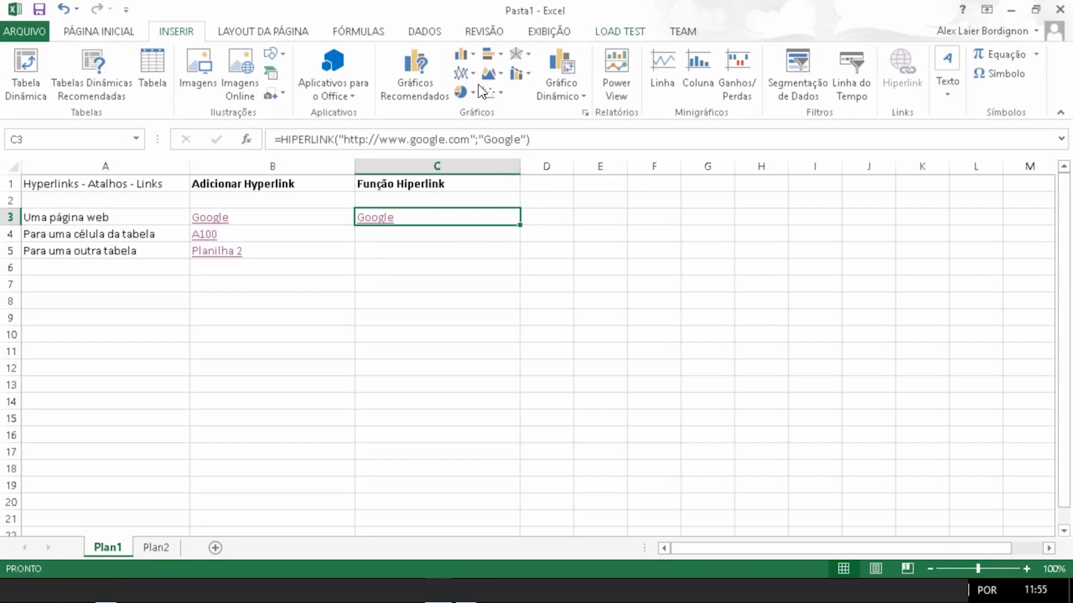
click(400, 239)
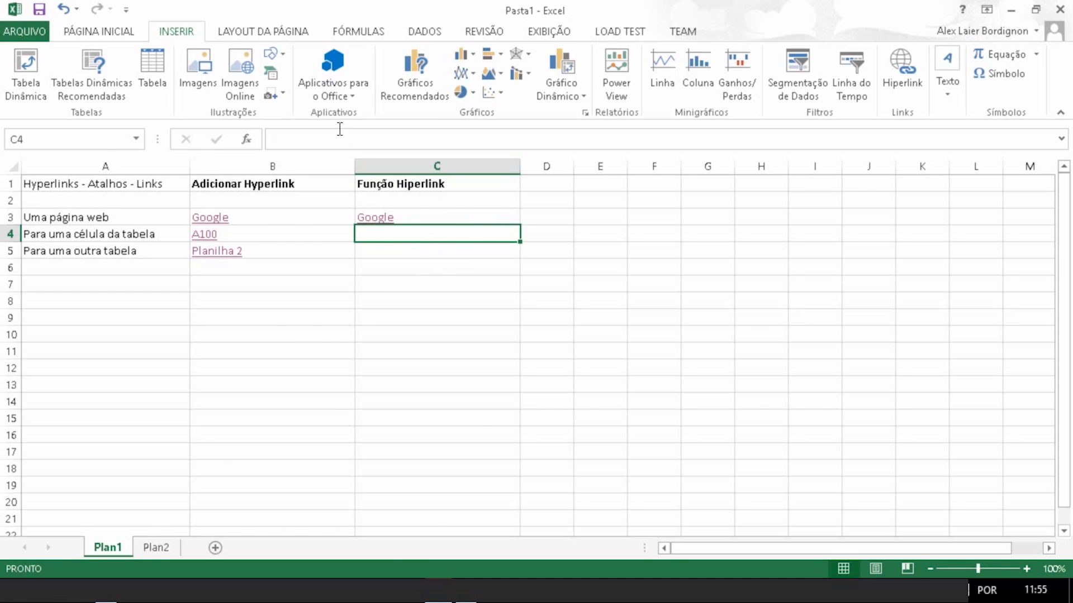
Step: Save the workbook as Pasta1.xlsx in the Área de Trabalho folder
click(19, 29)
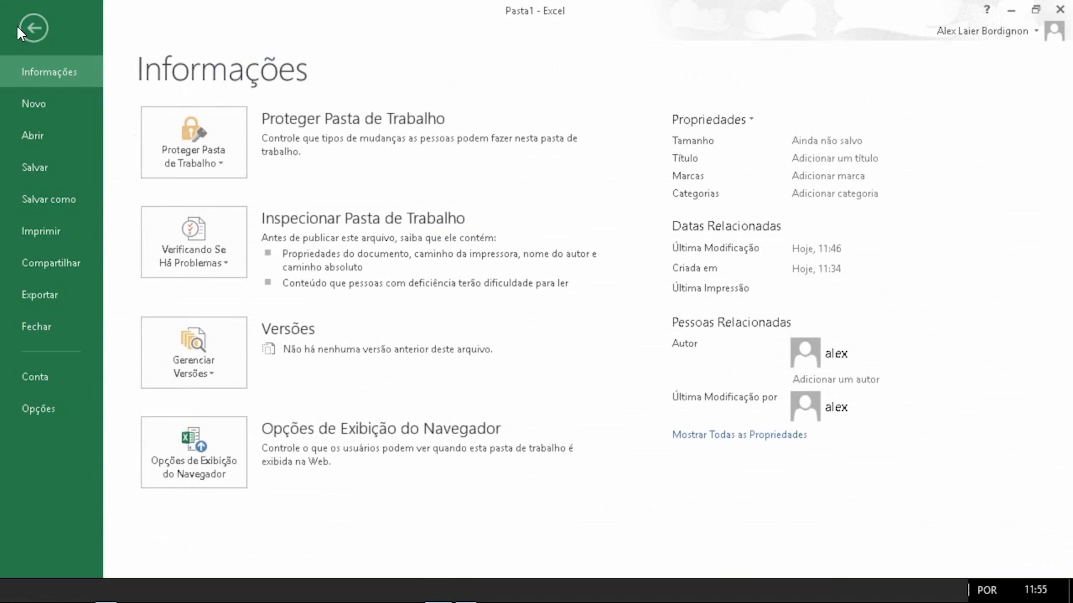
click(37, 167)
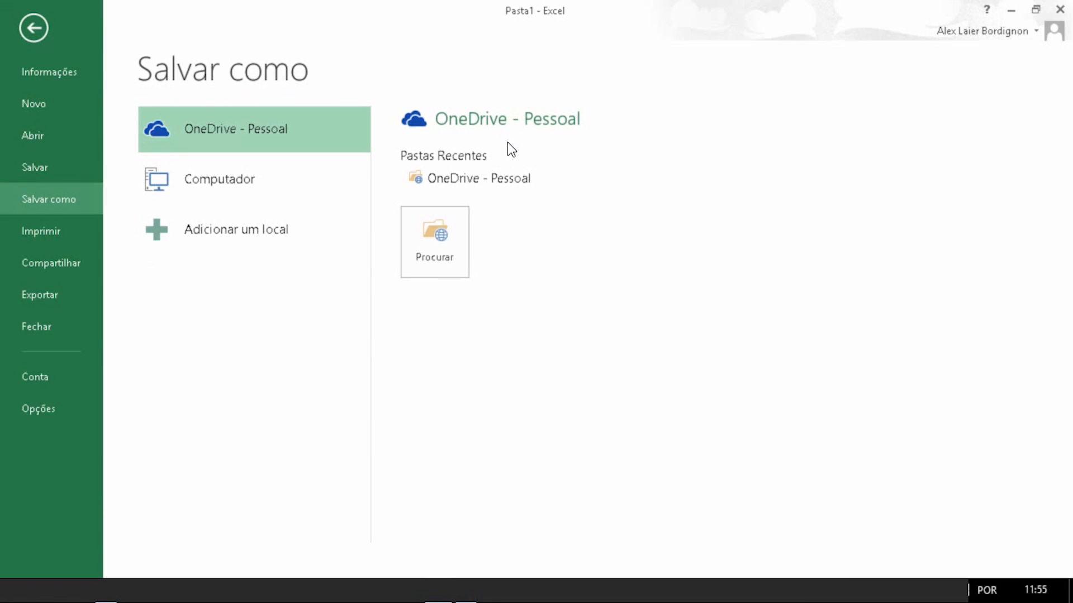
click(240, 177)
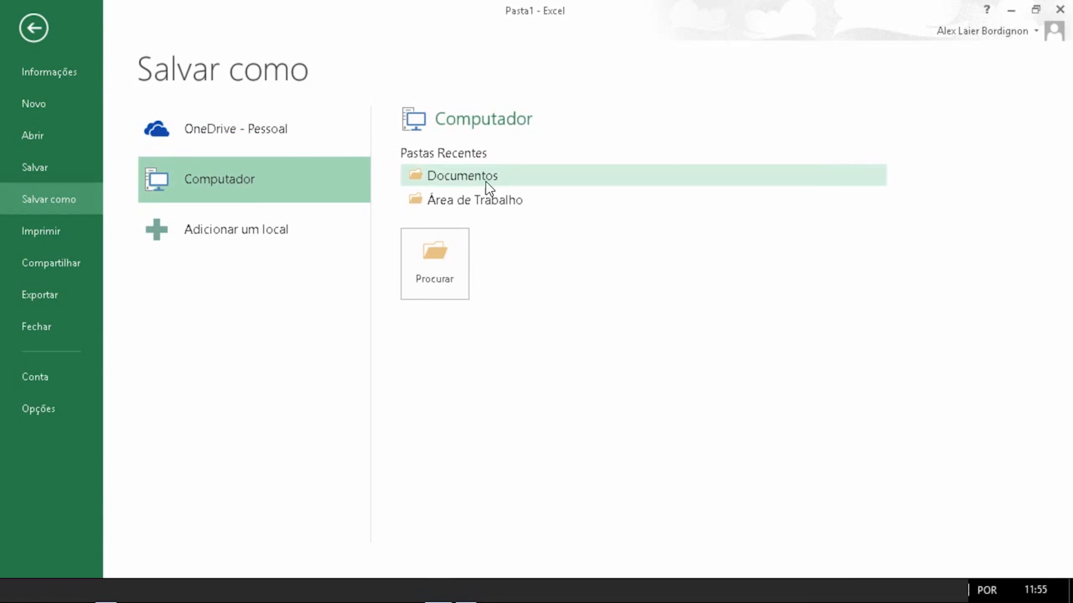
click(492, 200)
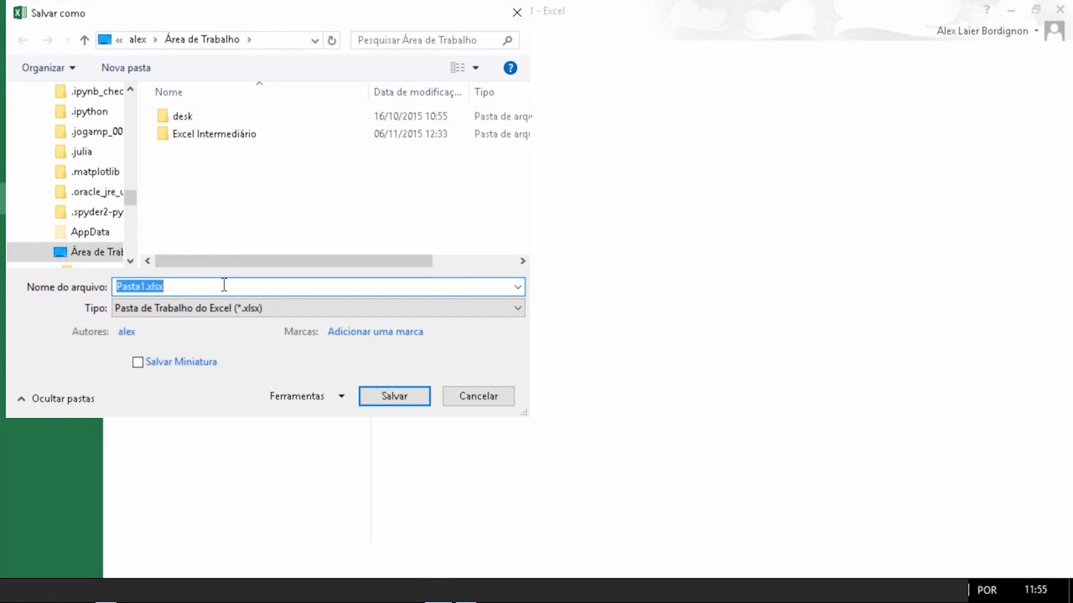
click(398, 403)
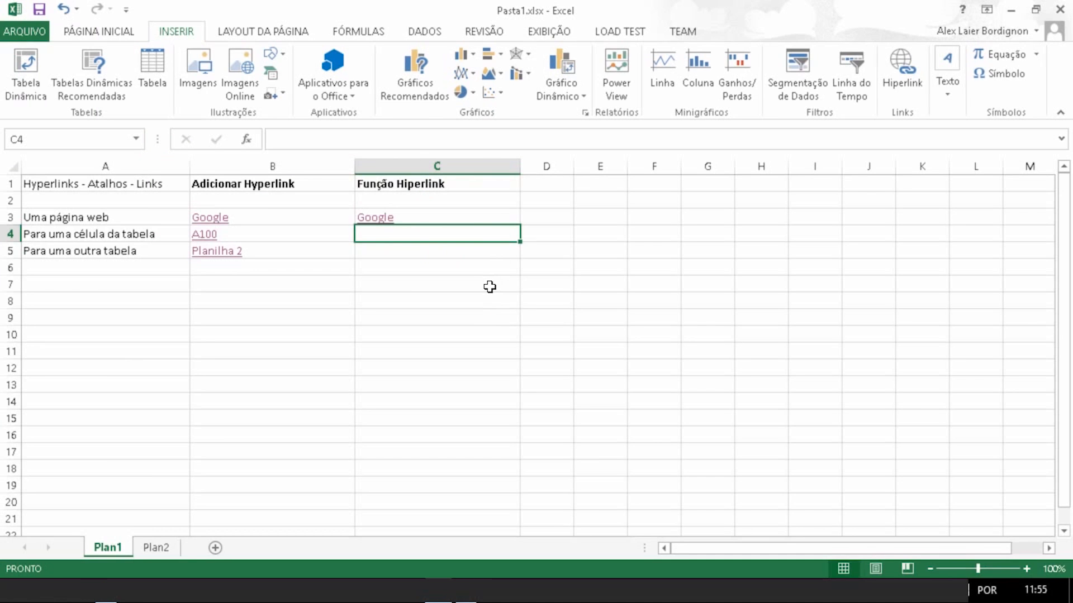
Step: Try to enter =HIPERLINK("[Pasta1.xlsx]A100" in cell C4
text(=)
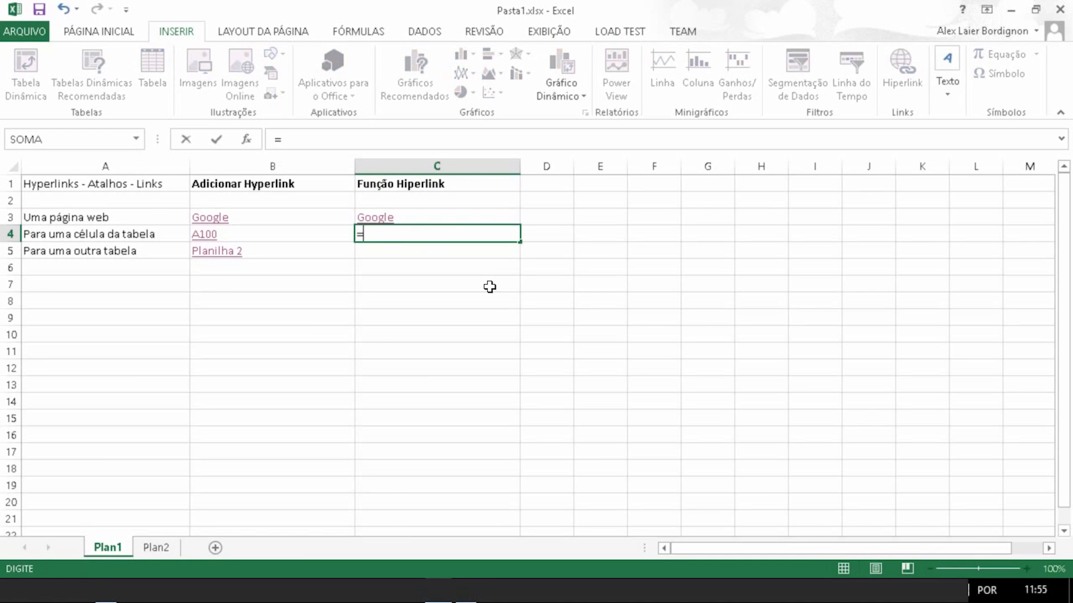
text(hi)
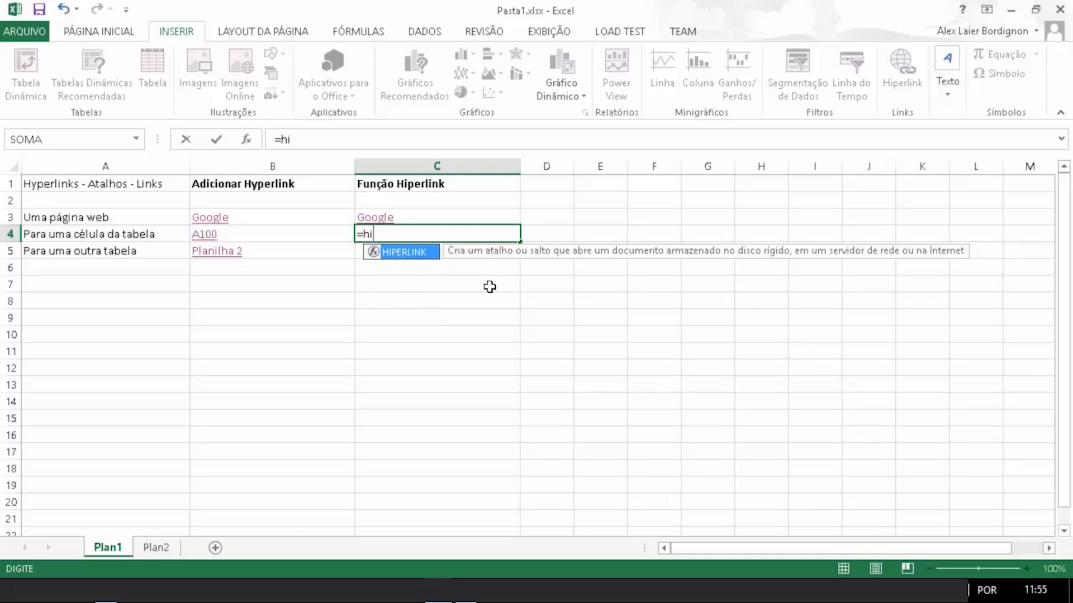
key(Tab)
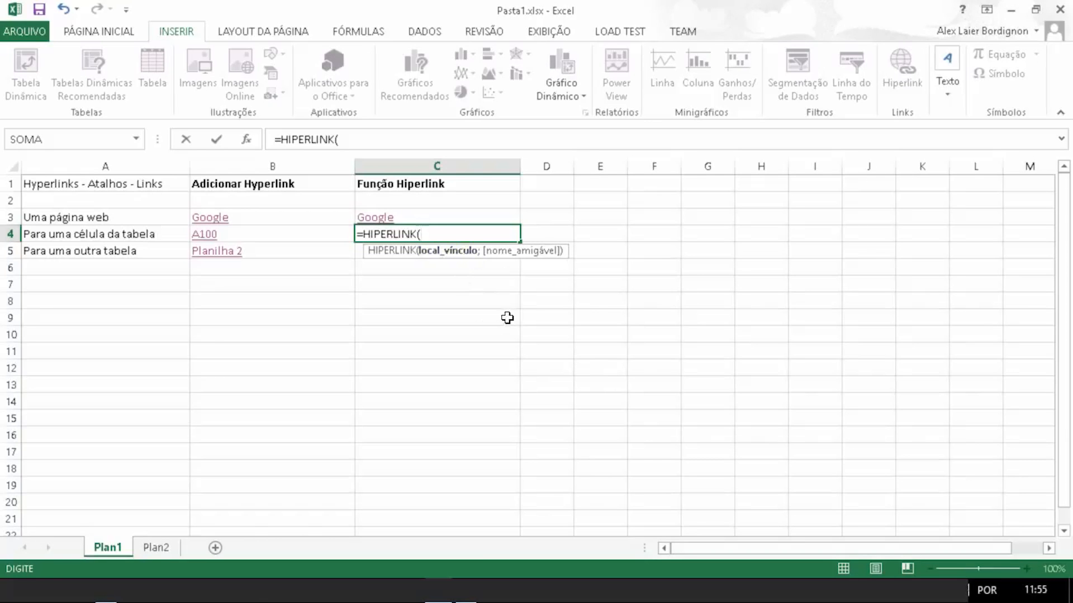
text(")
text(Pasta1.)
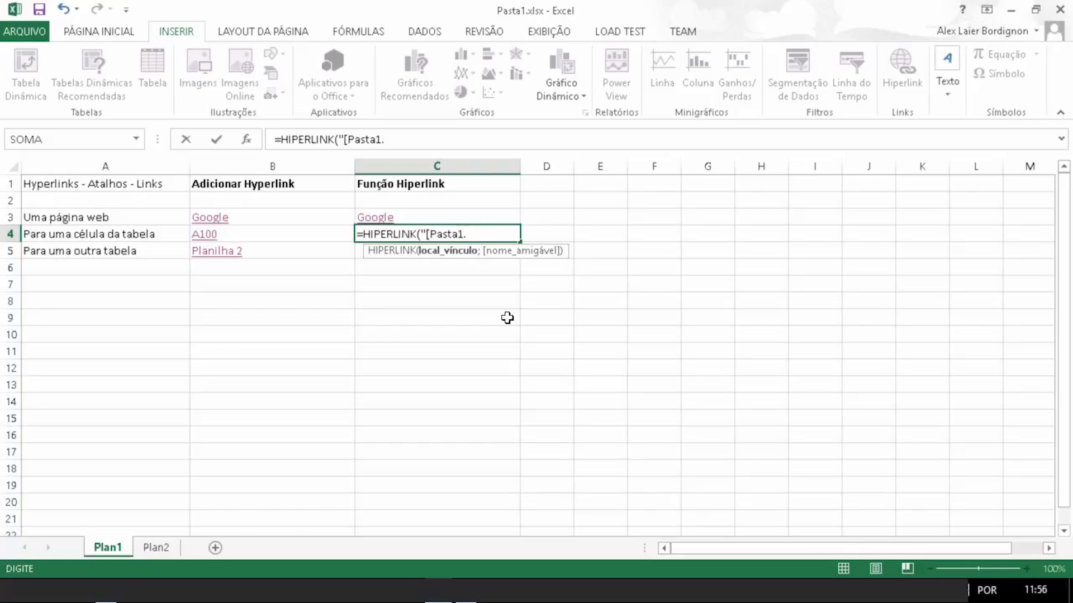
text(xlsx])
text(A100)
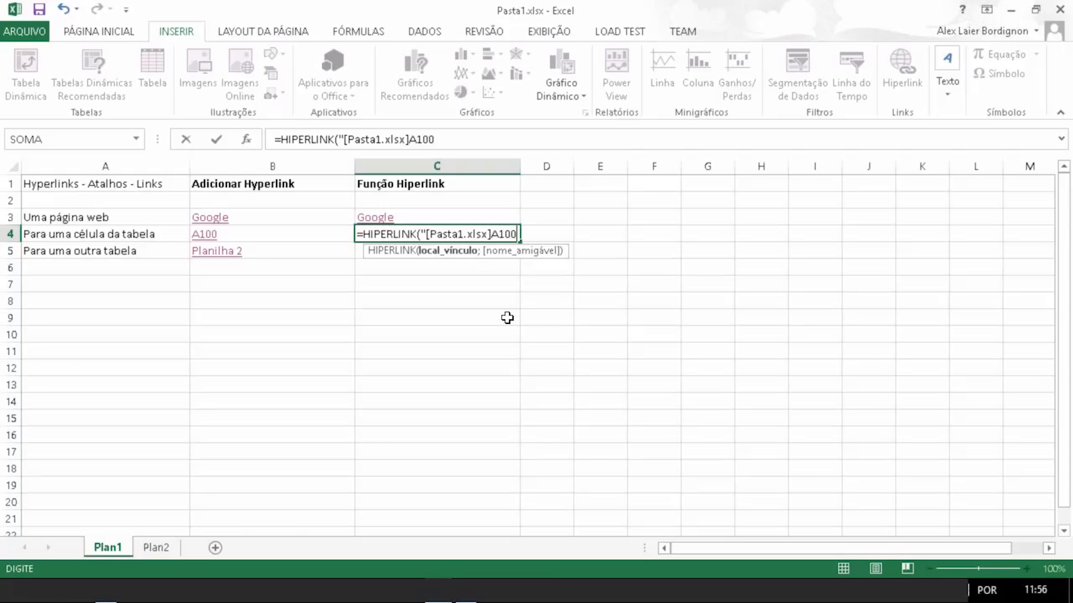
text(")
key(Return)
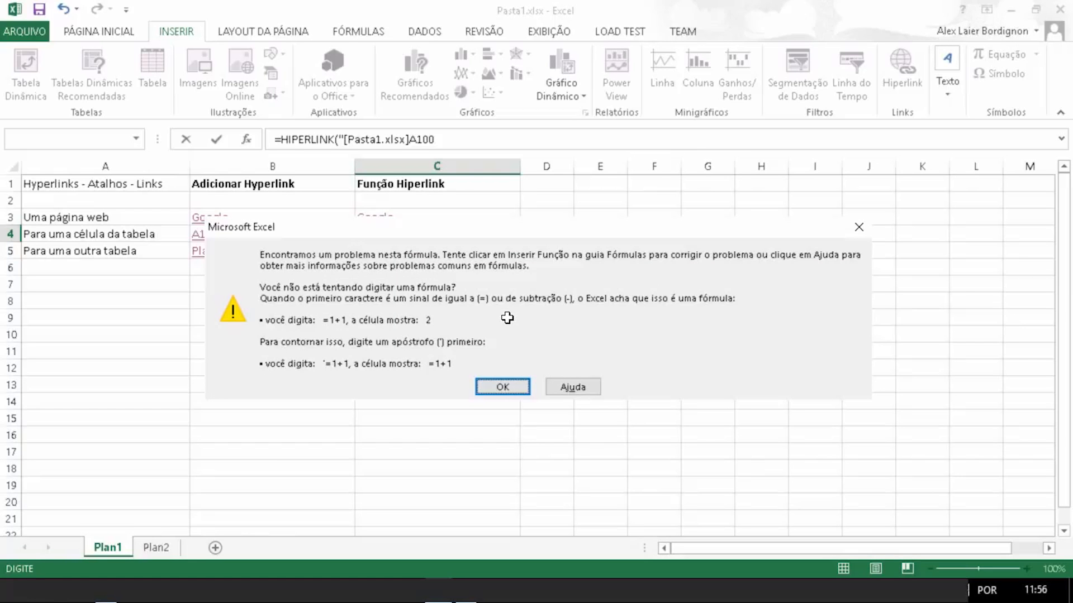
click(502, 386)
Step: Edit the C4 formula to =HIPERLINK([Pasta1.xlsx]A100;A100), removing the opening quote and adding A100 as the friendly name
click(423, 230)
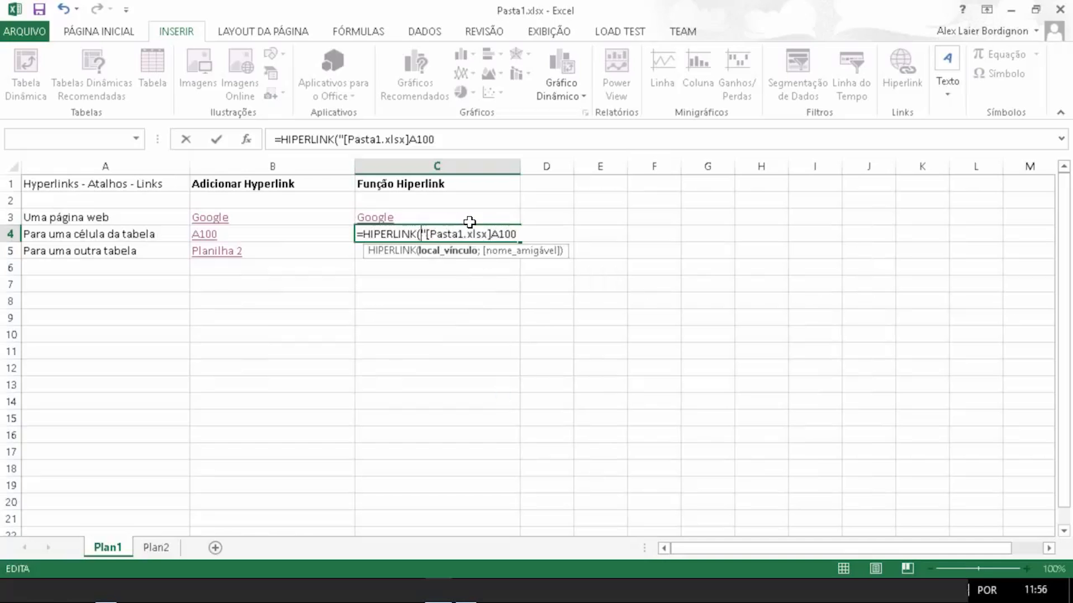
key(Delete)
key(Right)
key(Right)
key(Right)
key(Right)
key(Right)
key(Right)
key(Right)
key(Right)
key(Right)
key(Right)
key(Right)
key(Right)
key(Right)
key(Right)
key(Right)
key(Right)
key(Right)
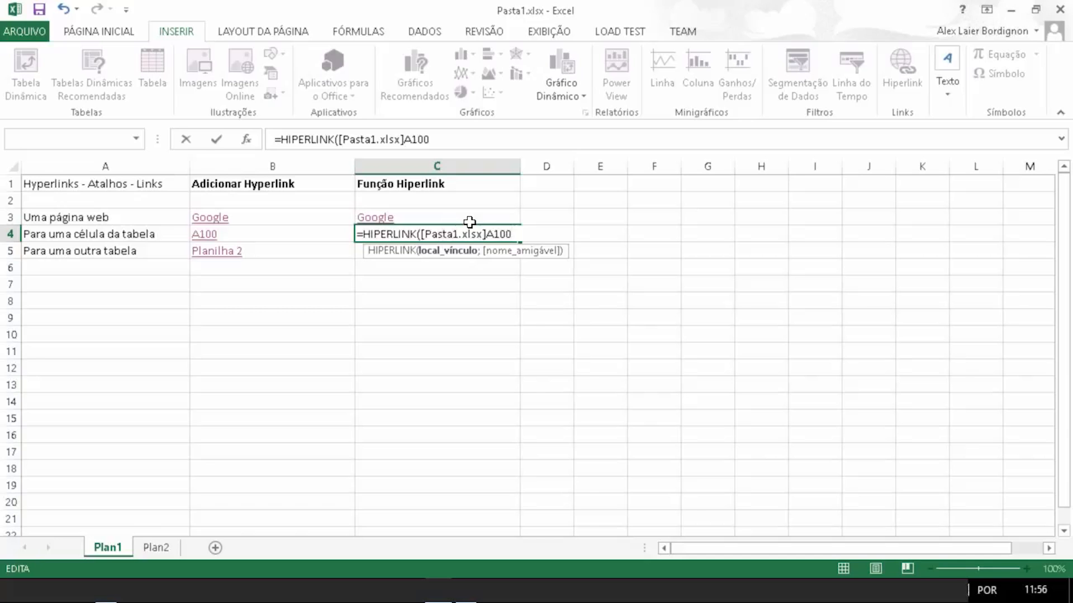
text(;)
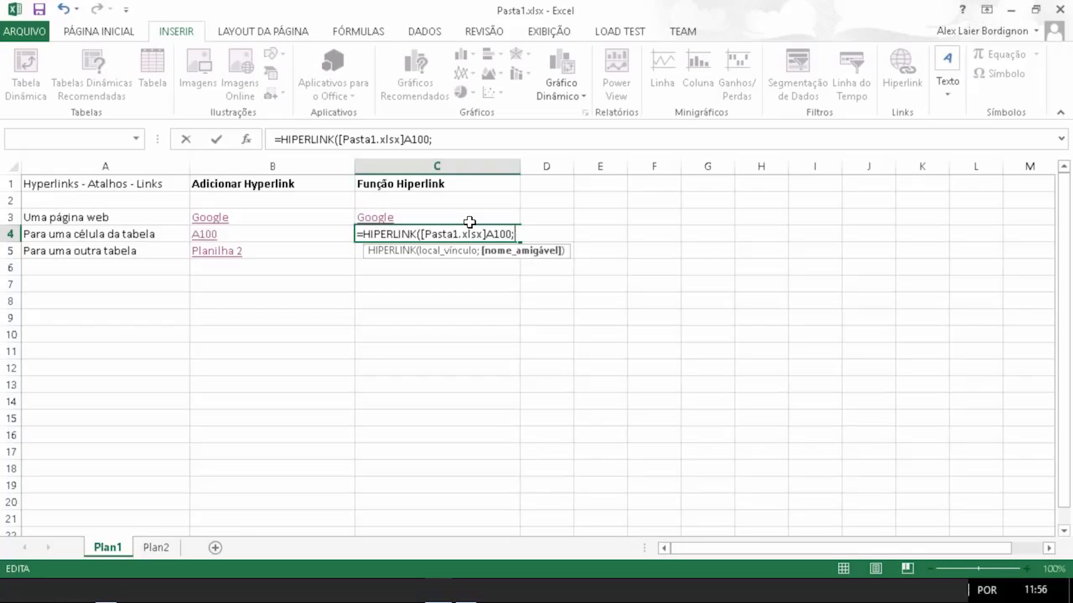
text(A100)
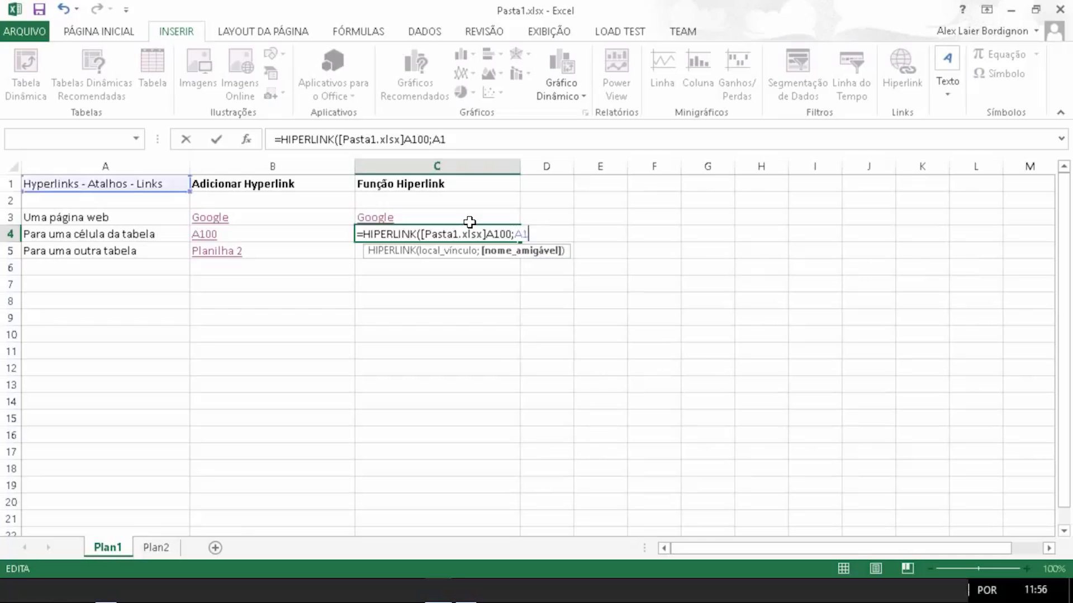
text())
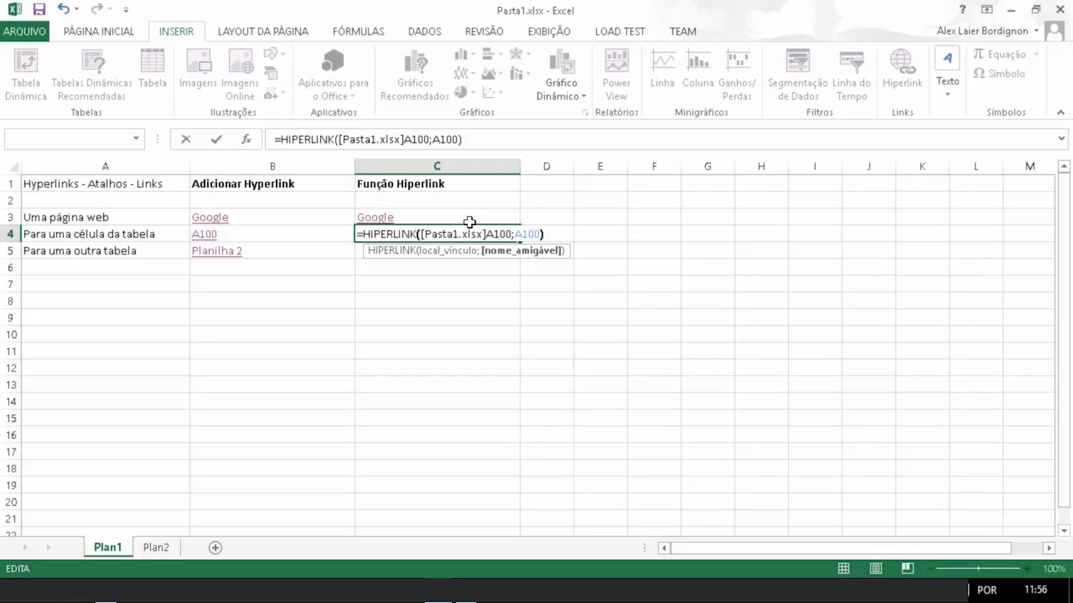
key(Return)
Step: Add quotation marks around both arguments so C4 holds =HIPERLINK("[Pasta1.xlsx]A100";"A100")
click(468, 237)
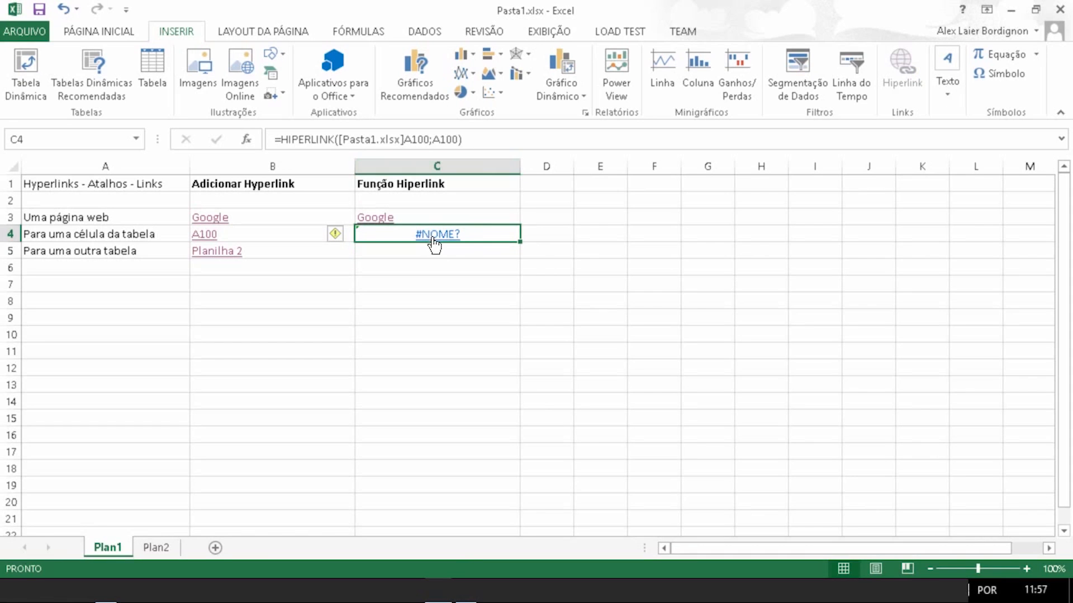
click(429, 139)
key(Left)
key(Left)
key(Left)
key(Left)
key(Left)
key(Left)
key(Left)
key(Left)
key(Left)
key(Left)
key(Left)
key(Left)
key(Left)
key(Left)
key(Left)
key(Left)
key(Left)
key(Left)
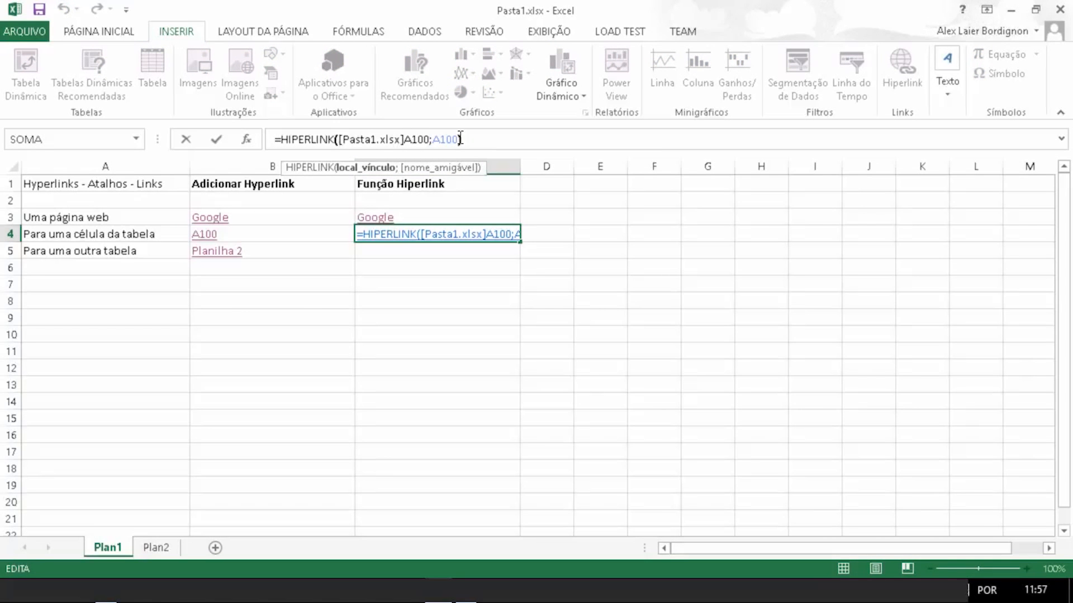
key(Right)
text(")
key(Right)
key(Right)
key(Right)
key(Right)
key(Right)
key(Right)
key(Right)
key(Right)
key(Right)
key(Right)
key(Right)
key(Right)
key(Right)
key(Right)
key(Right)
key(Right)
key(Right)
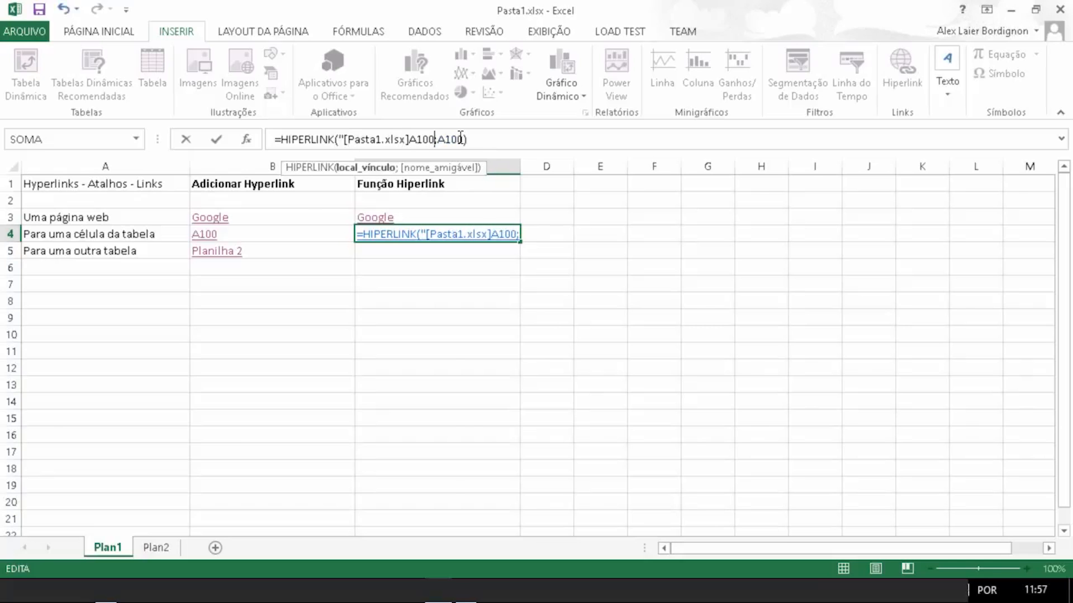
text(")
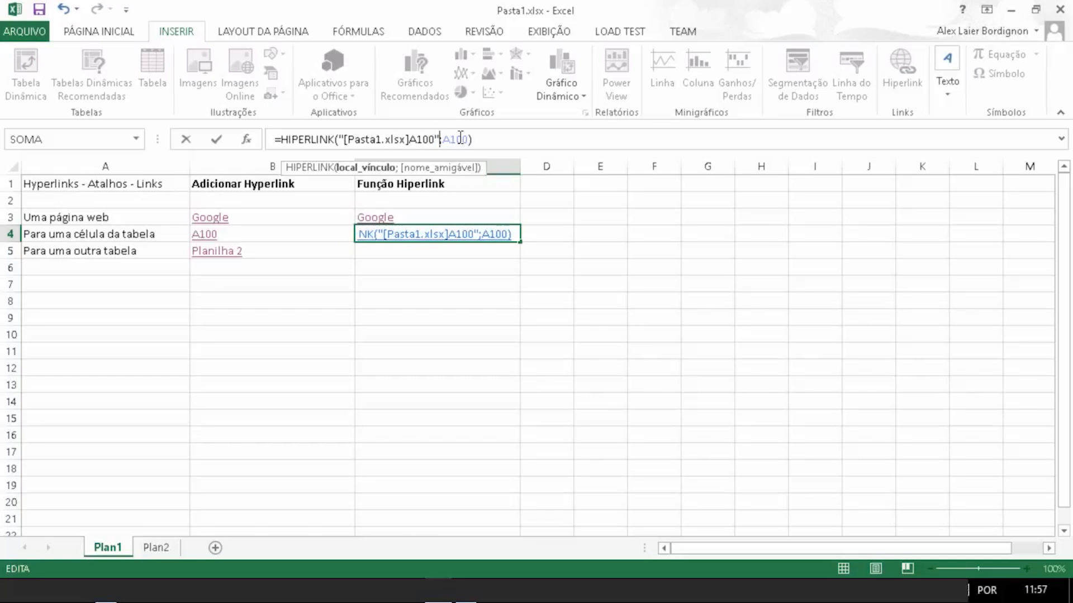
key(Right)
text(")
key(Right)
key(Right)
key(Right)
key(Right)
text(")
key(Return)
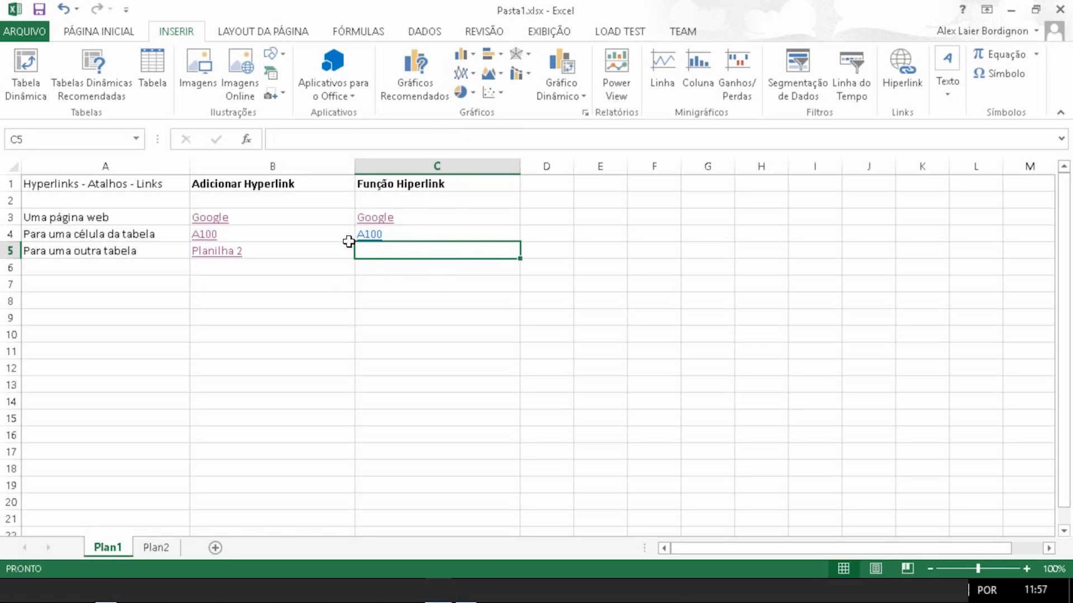
Step: Follow the A100 link in C4 to jump to cell A100, then return to the top and select C5
click(371, 237)
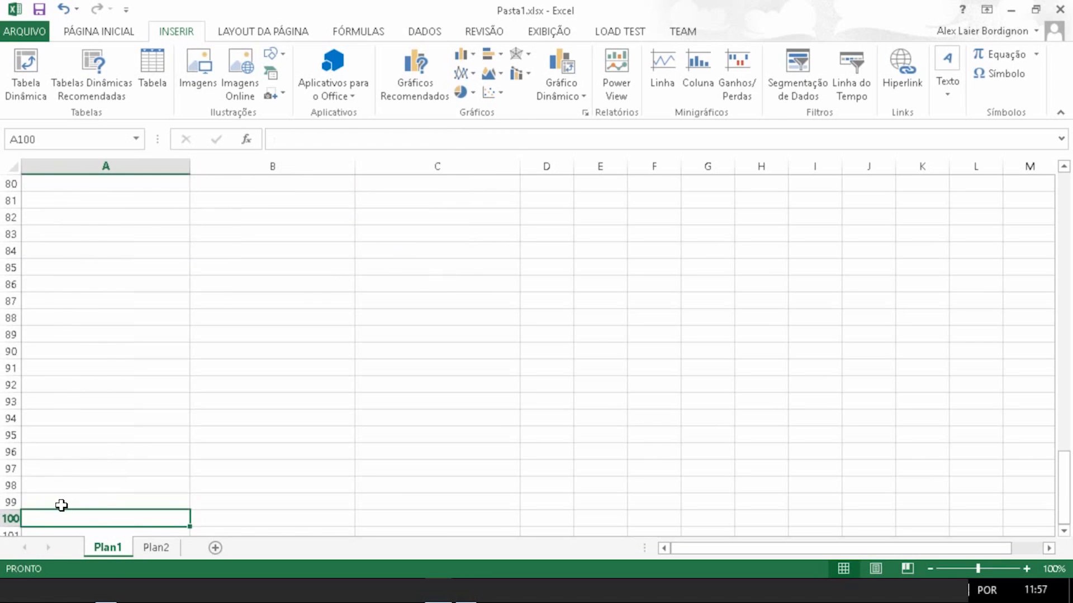
scroll(390, 358, up, 20)
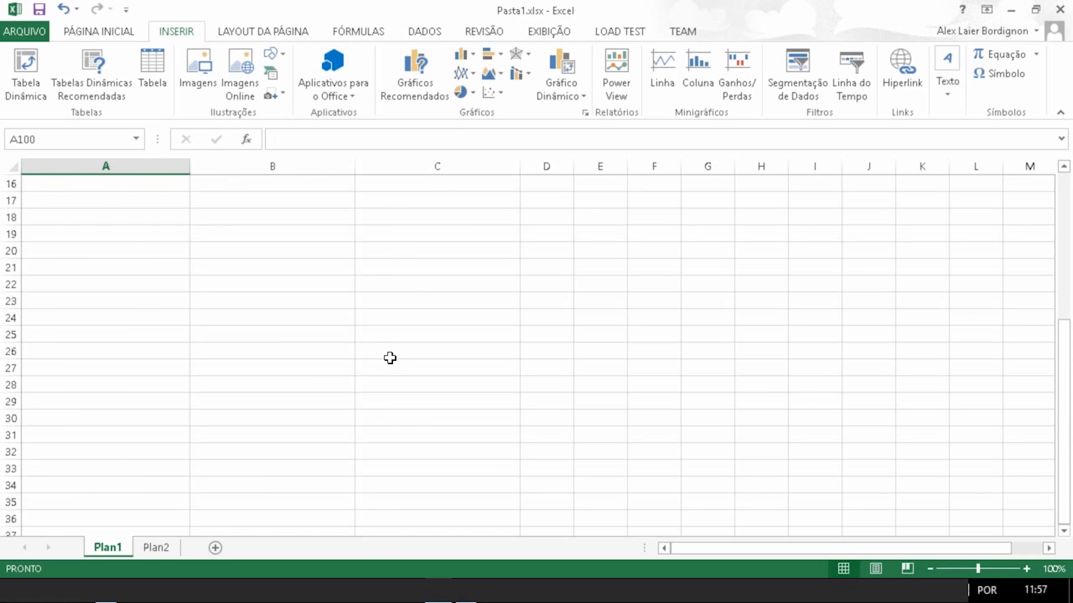
scroll(390, 358, up, 5)
click(424, 237)
click(425, 251)
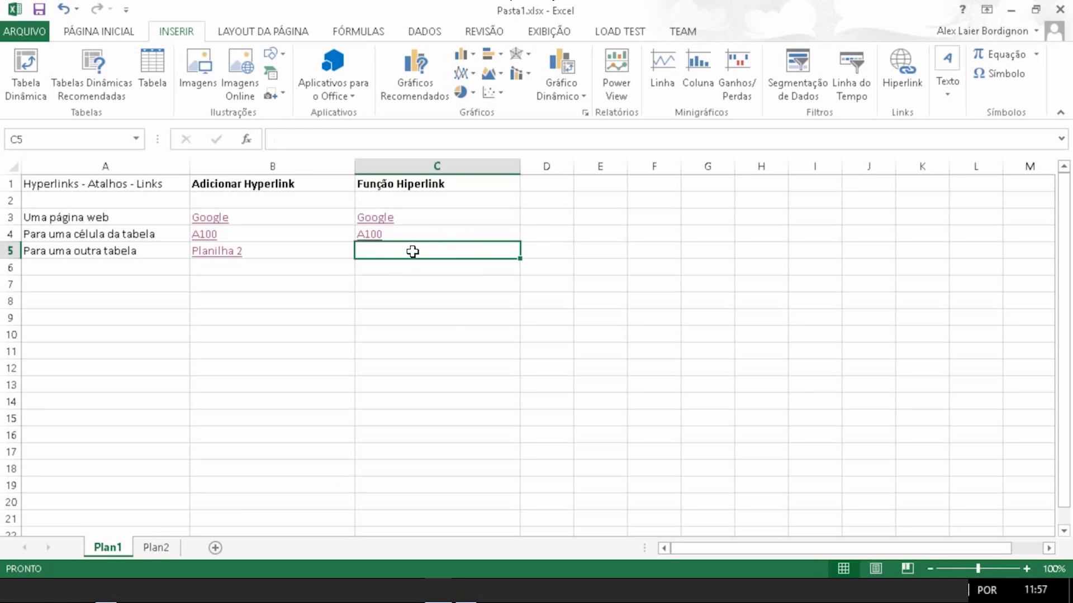
Step: Try to enter =HIPERLINK("[Pasta1.xlsx]Plan2!A1","Plan2") in cell C5
text(=hy)
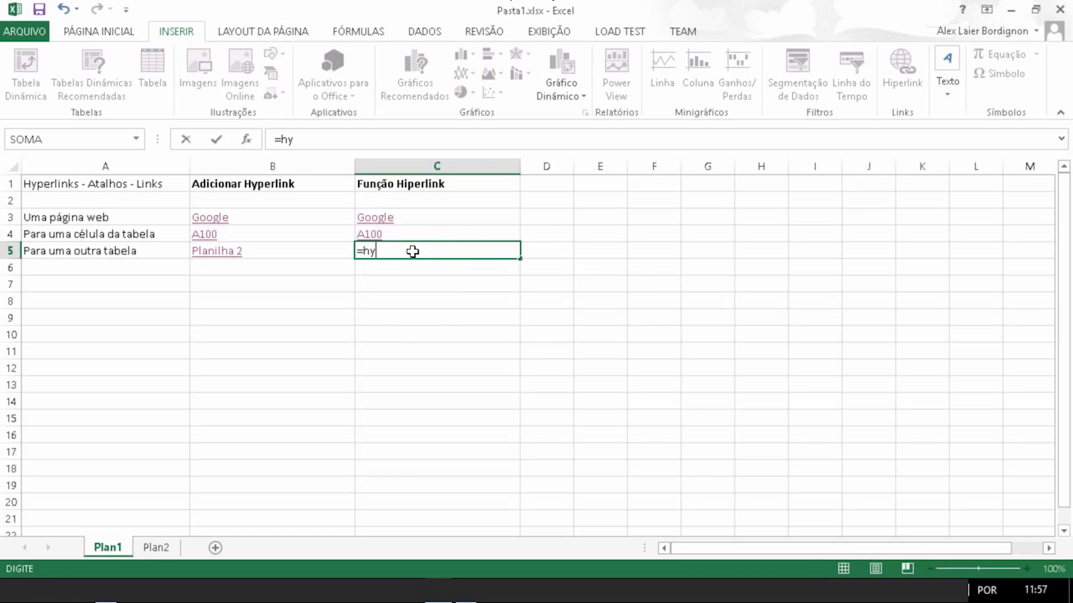
key(BackSpace)
key(BackSpace)
text(hi)
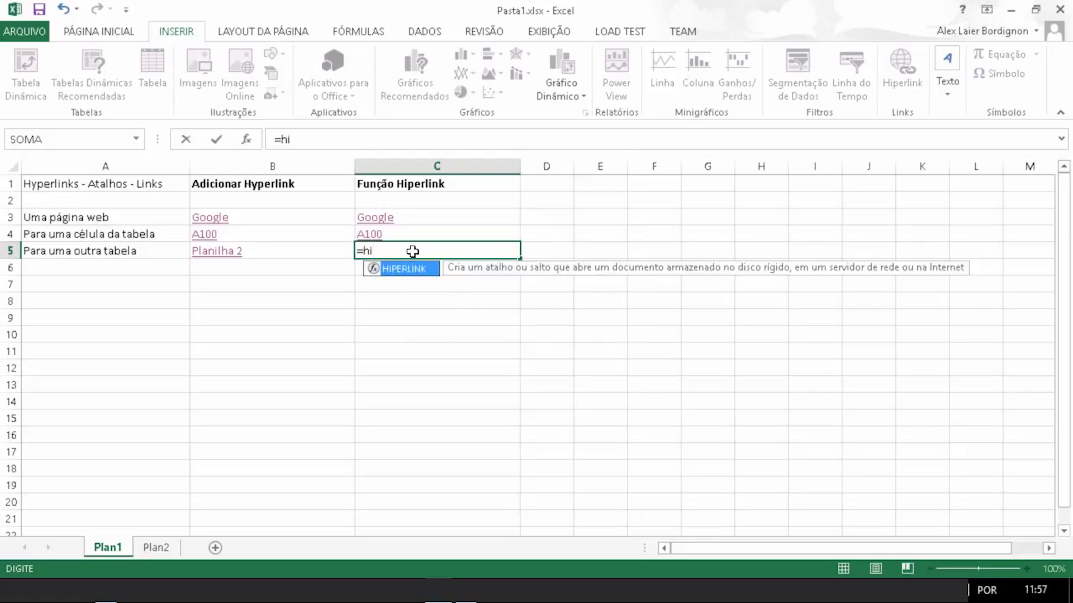
key(Tab)
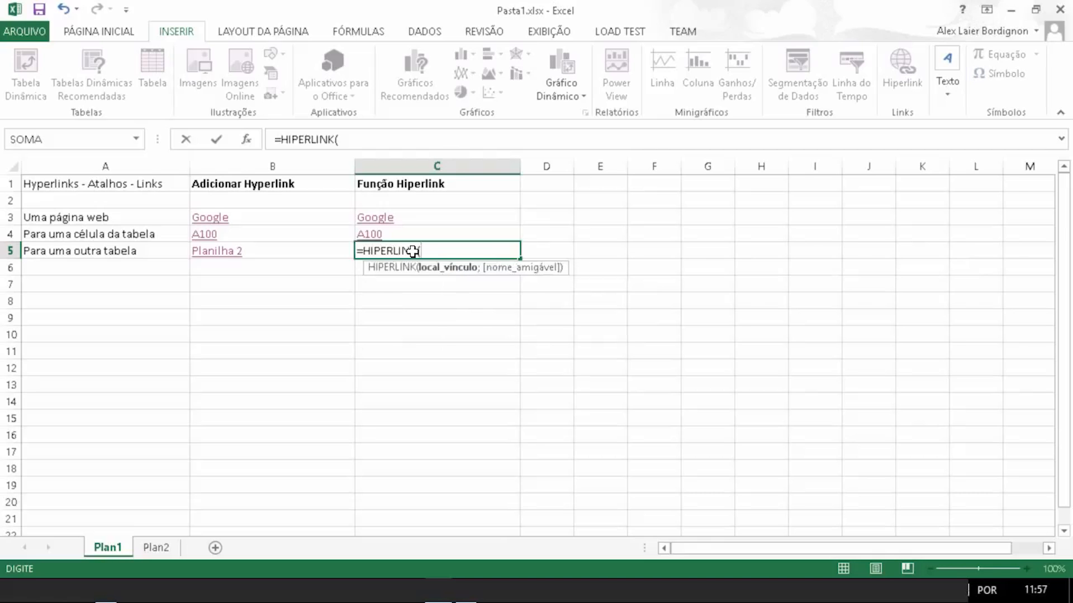
text("[Pasta1.x)
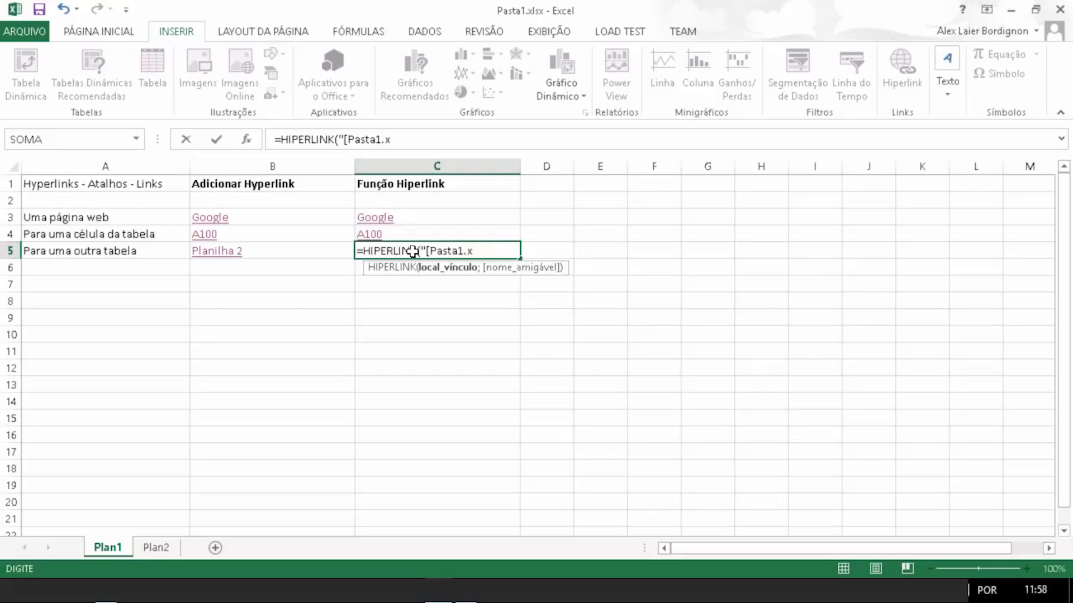
text(lsx])
text(Plan2)
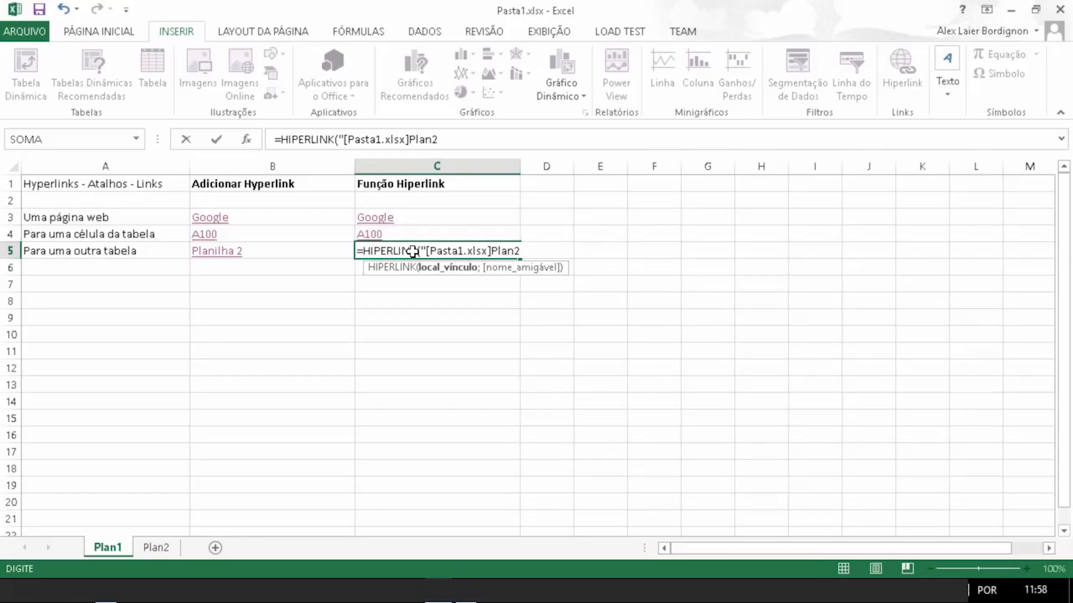
text(!)
text(A1","Plan2")
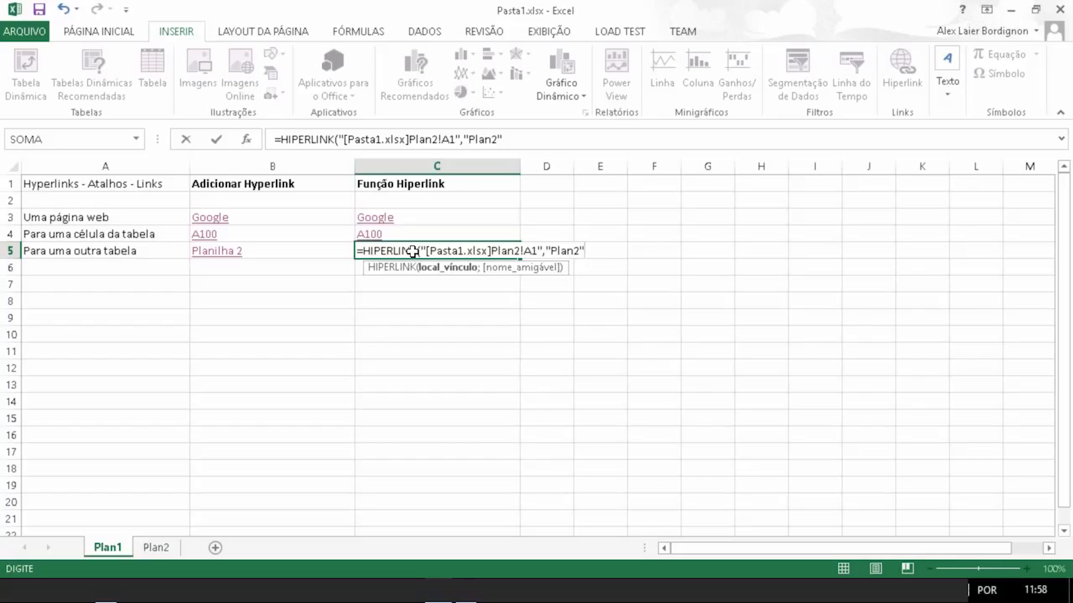
text())
key(Return)
key(Return)
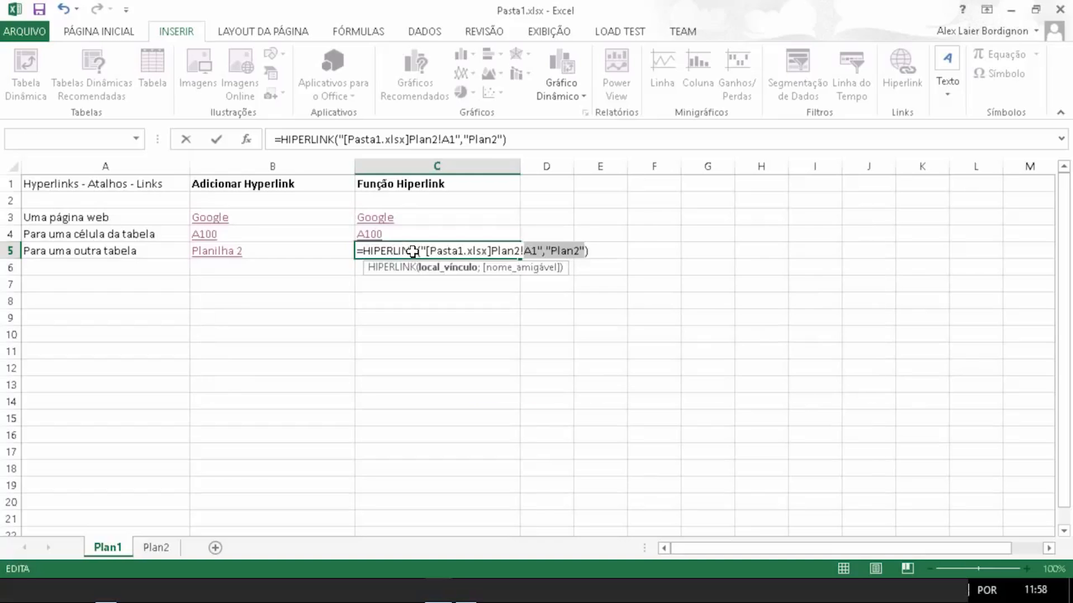
Step: Replace the comma between the C5 formula's arguments with a semicolon and confirm the formula
click(542, 250)
key(BackSpace)
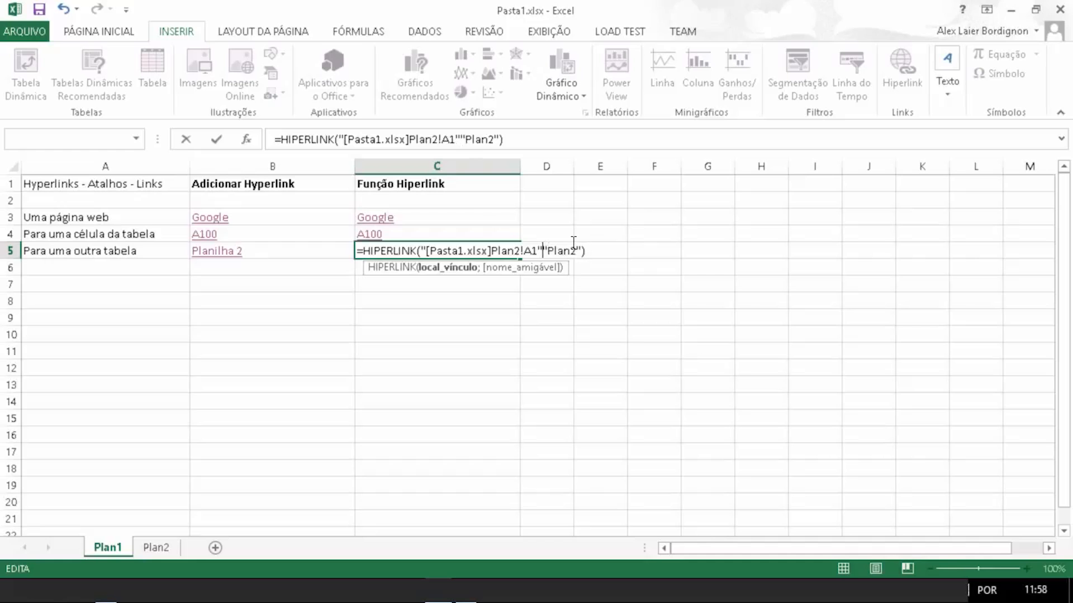
text(;)
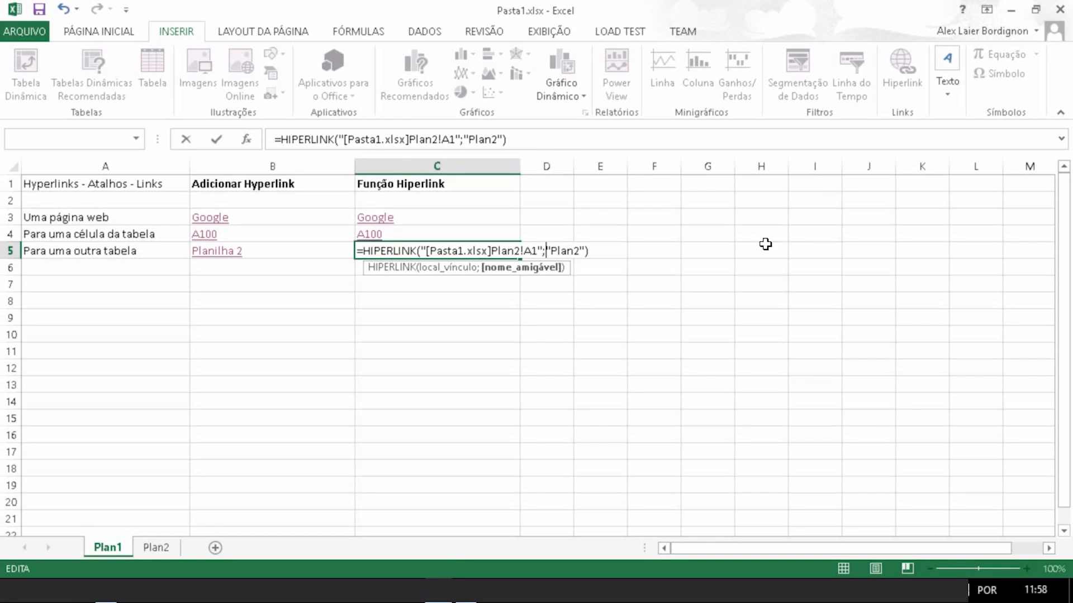
key(ctrl+Return)
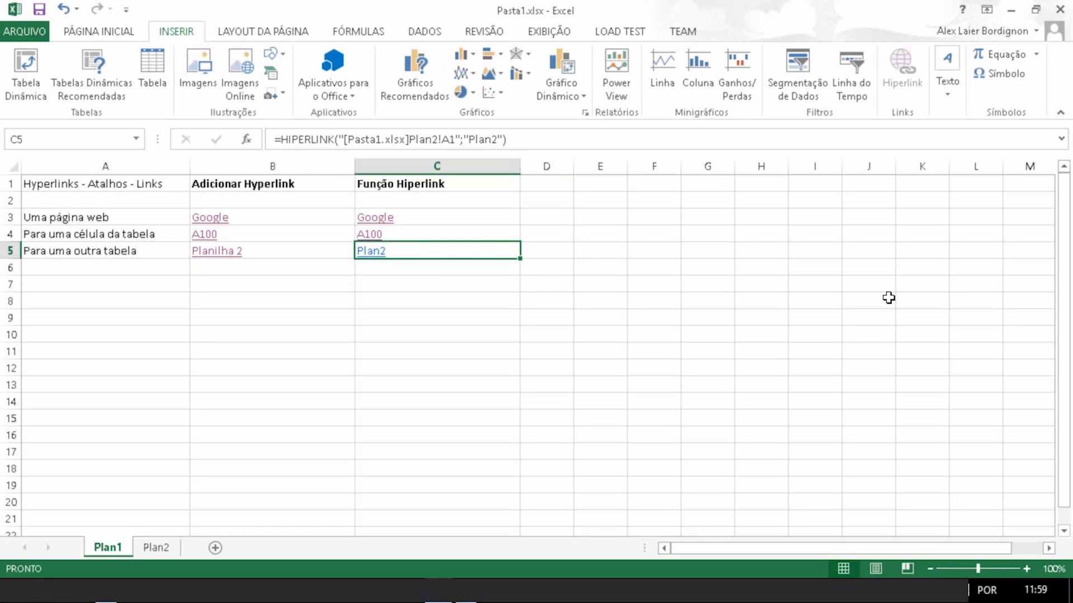
Step: Follow the Plan2 link in C5 to open sheet Plan2, then return to Plan1
click(436, 283)
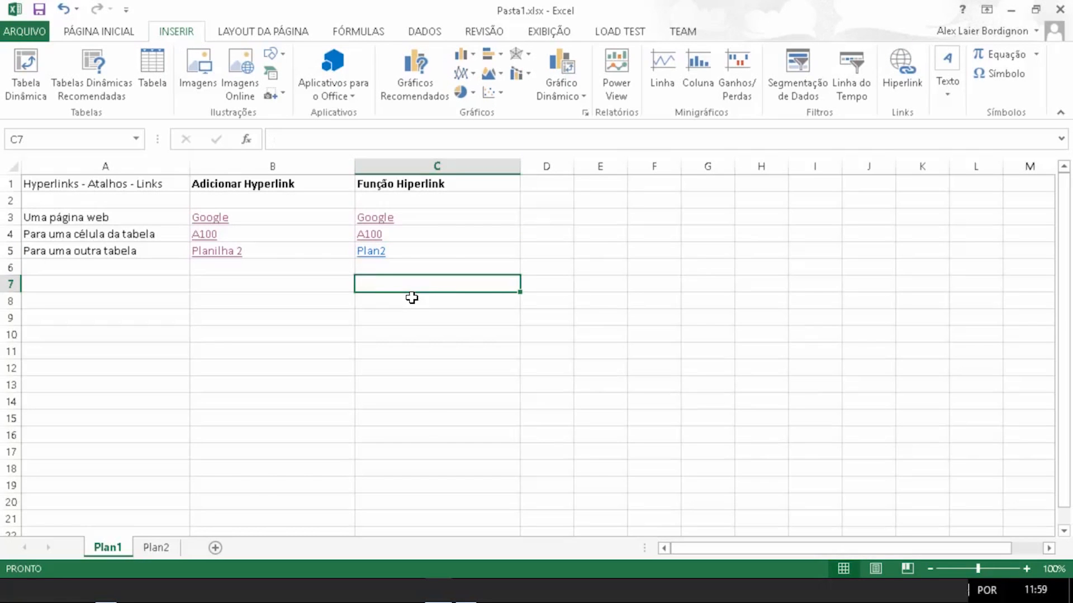
click(373, 252)
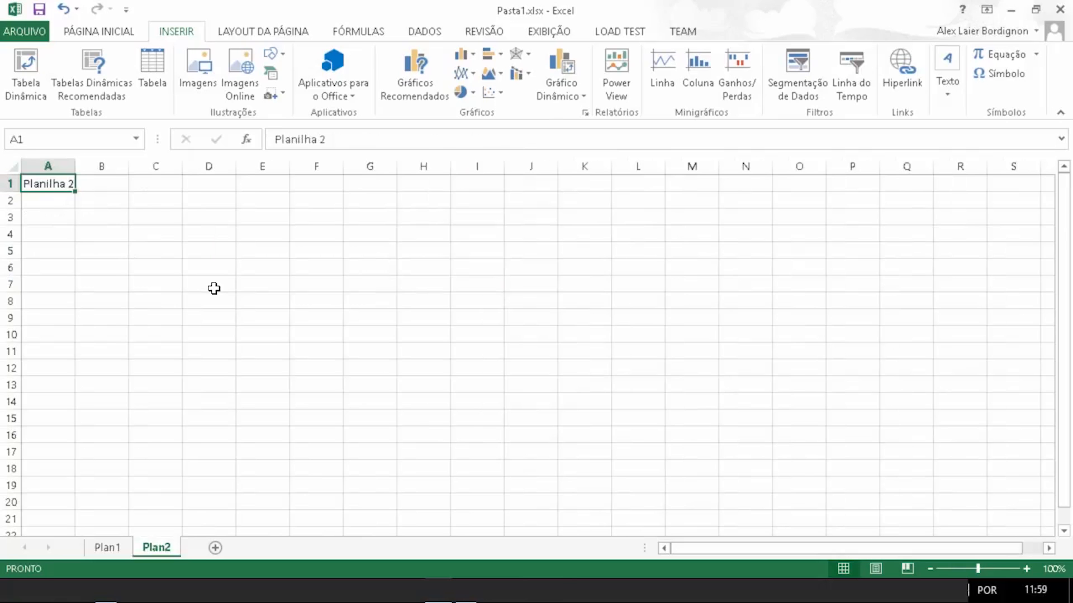
click(115, 546)
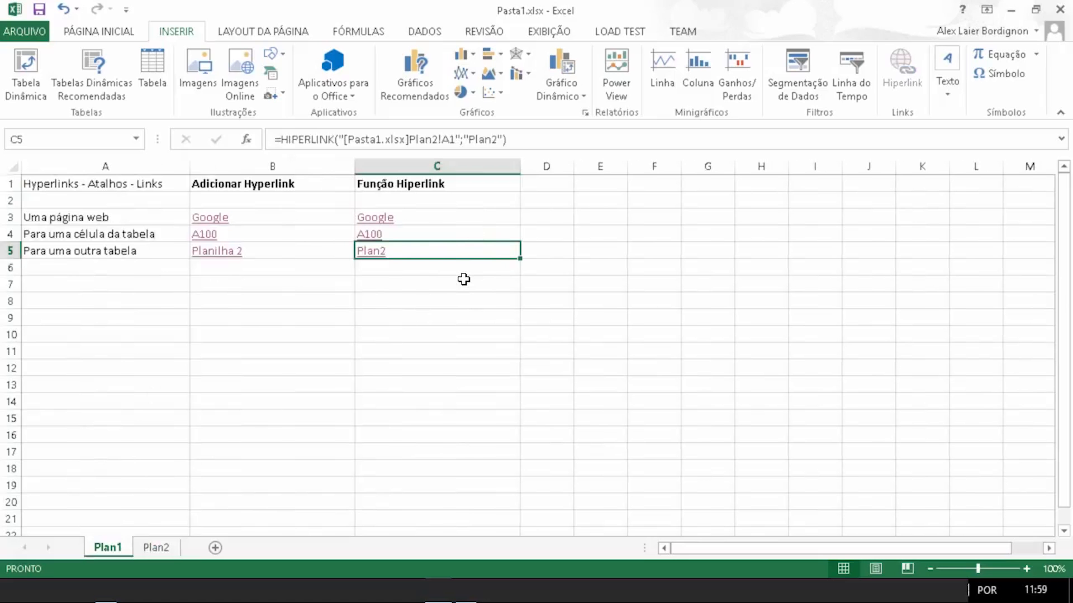